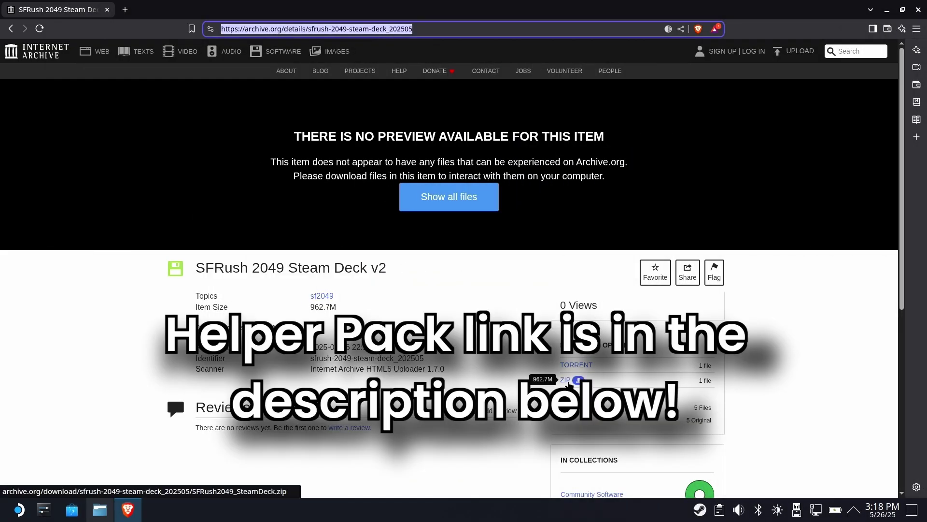
Save SFRush2049_SteamDeck.zip (963 MB) from the Internet Archive item into Downloads and confirm it finished.
click(565, 380)
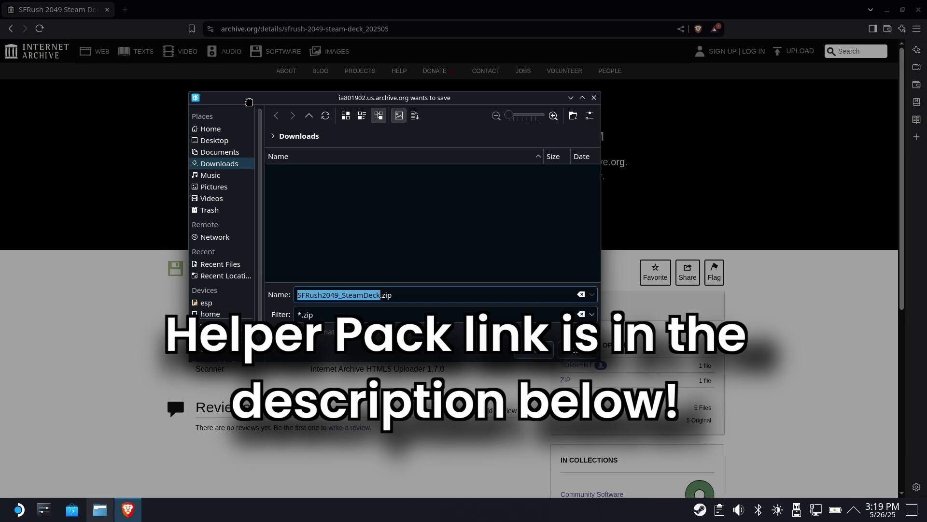
click(348, 205)
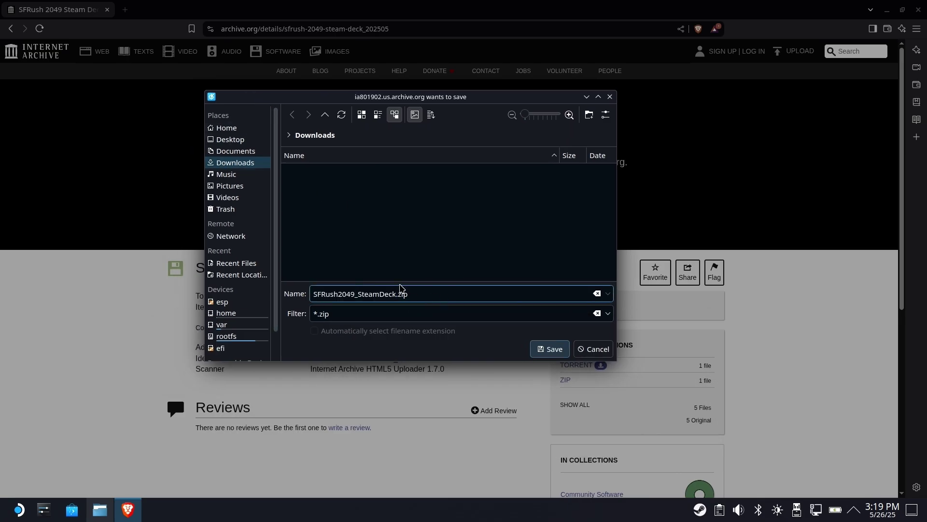
click(550, 349)
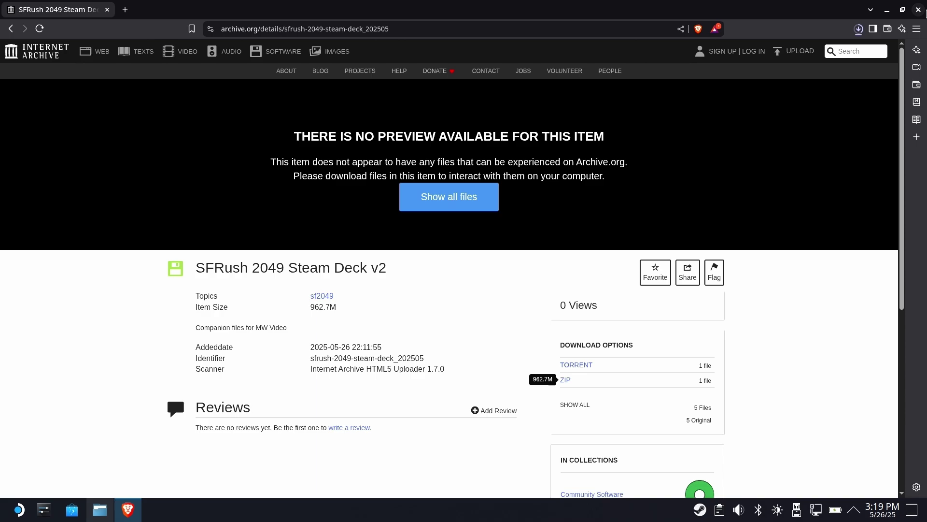
click(863, 30)
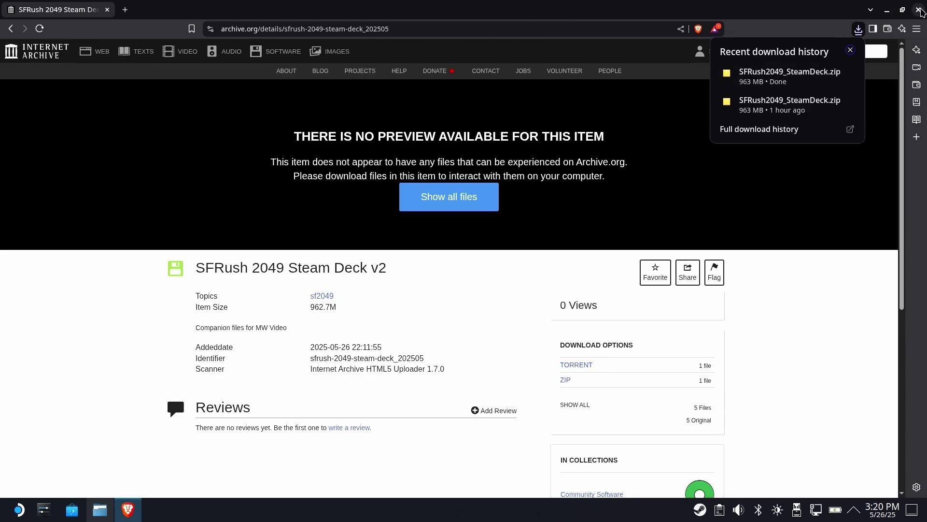
Close Brave and extract SFRush2049_SteamDeck.zip right inside Downloads in Dolphin.
click(919, 10)
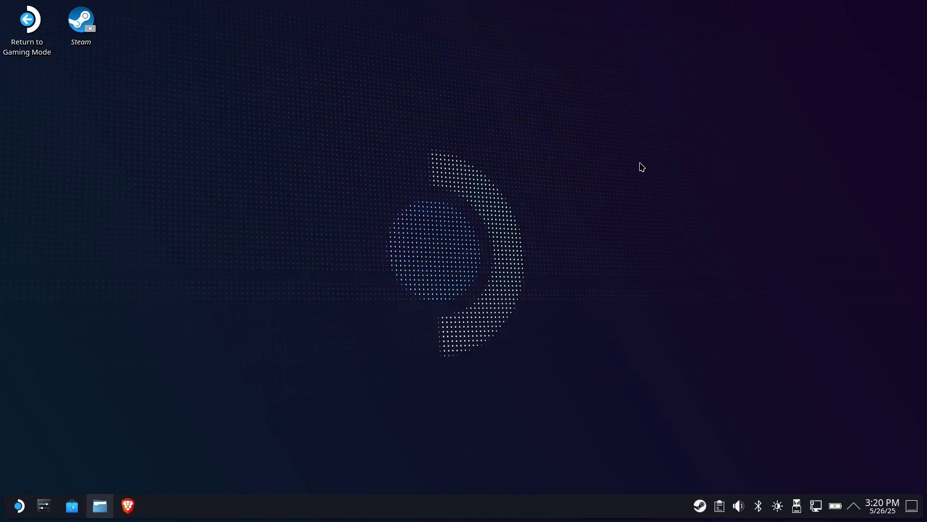
click(100, 506)
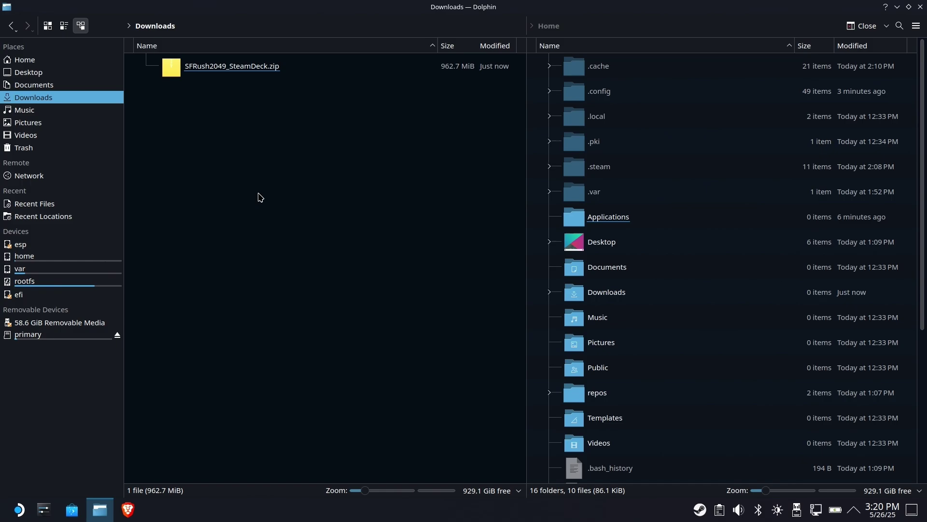
right_click(242, 72)
mouse_move(376, 204)
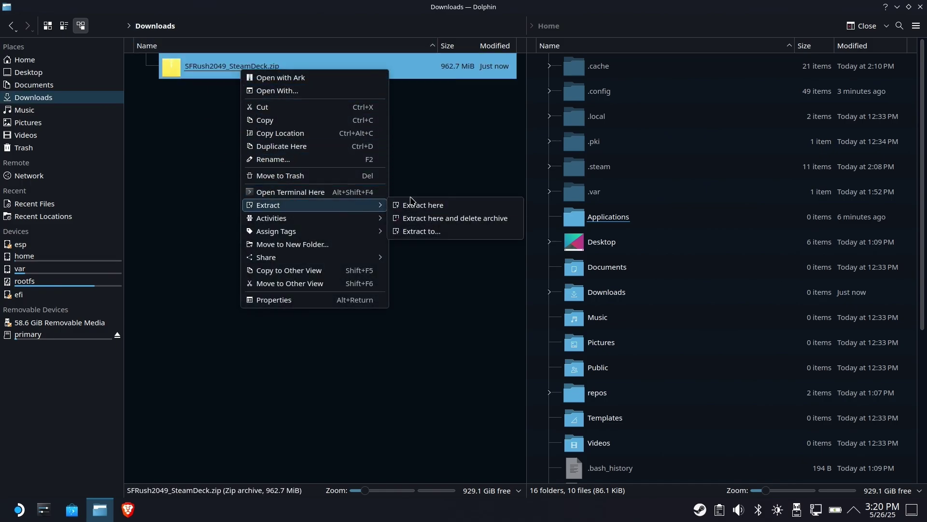
click(462, 208)
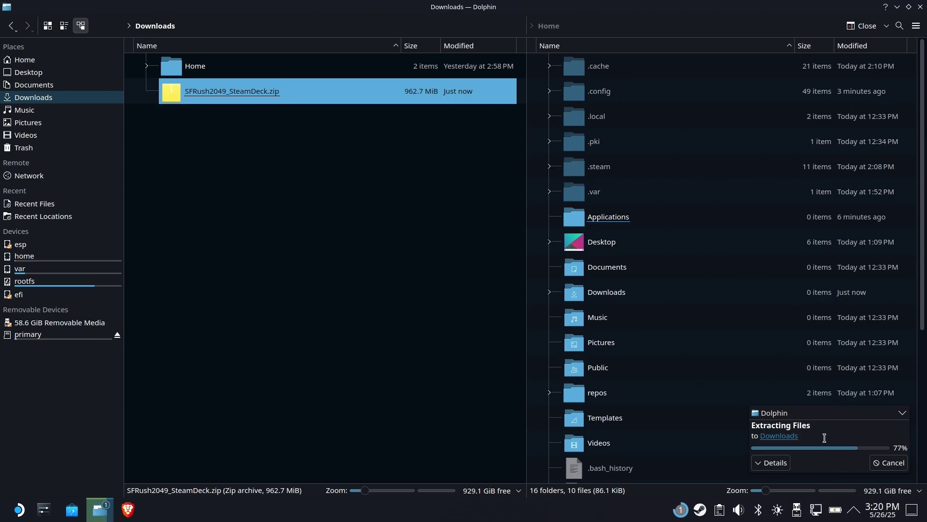
Confirm in Dolphin's menu that hidden files are shown, leaving settings unchanged.
click(389, 215)
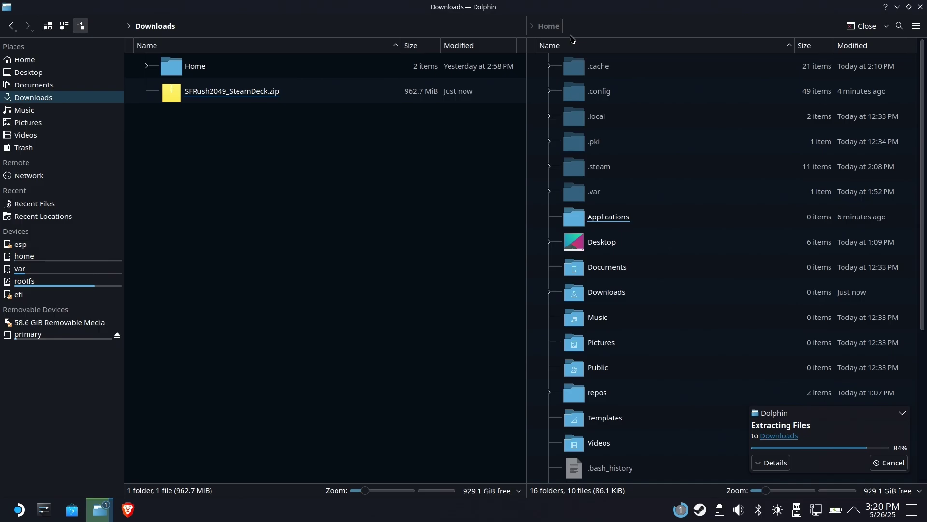
click(918, 23)
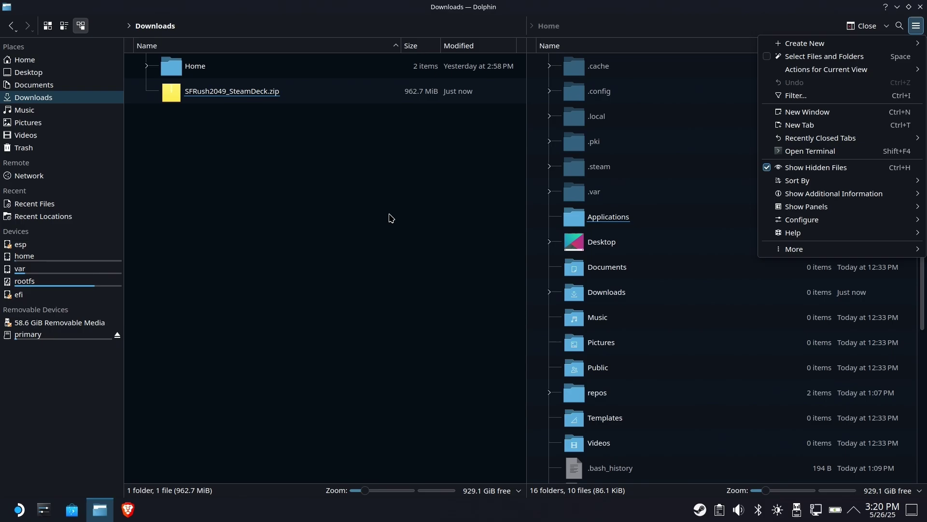
click(392, 218)
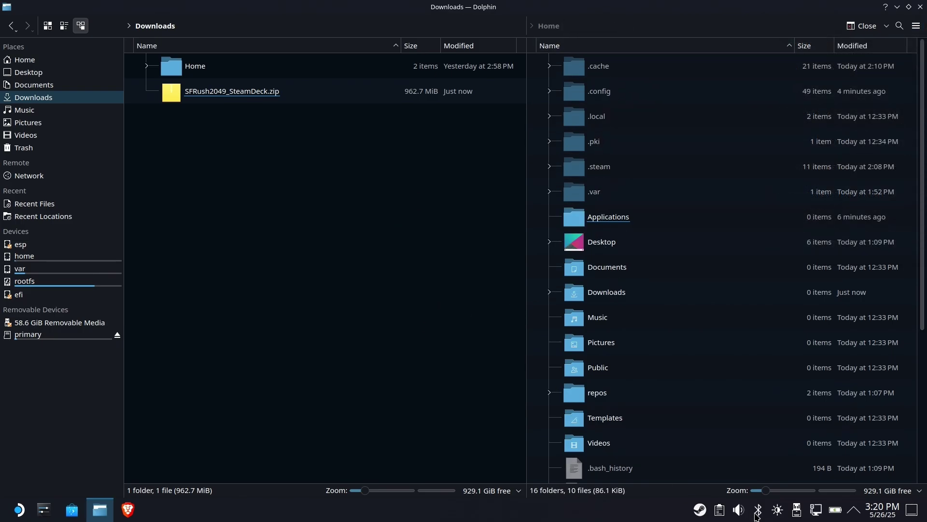
Move .config, .local and Applications from Downloads/Home into home, writing into existing folders for all.
double_click(202, 66)
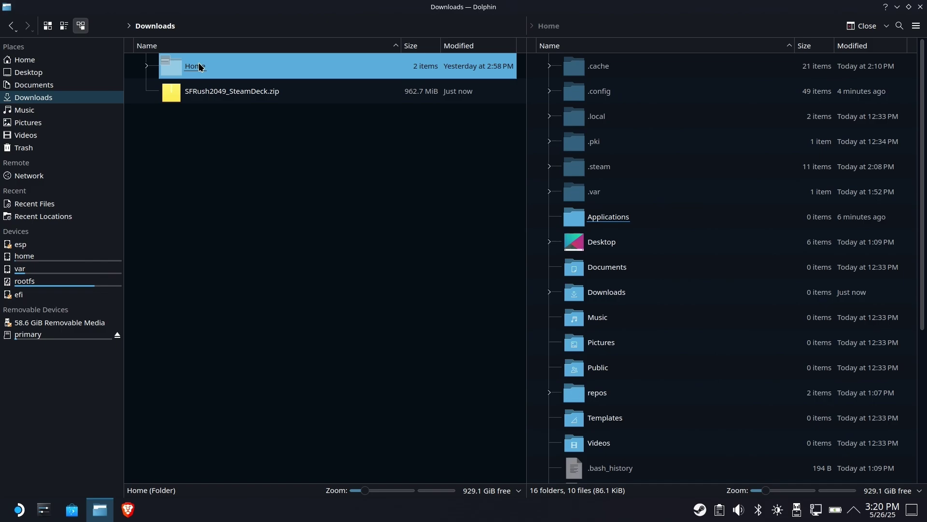
drag(282, 170, 174, 60)
click(203, 199)
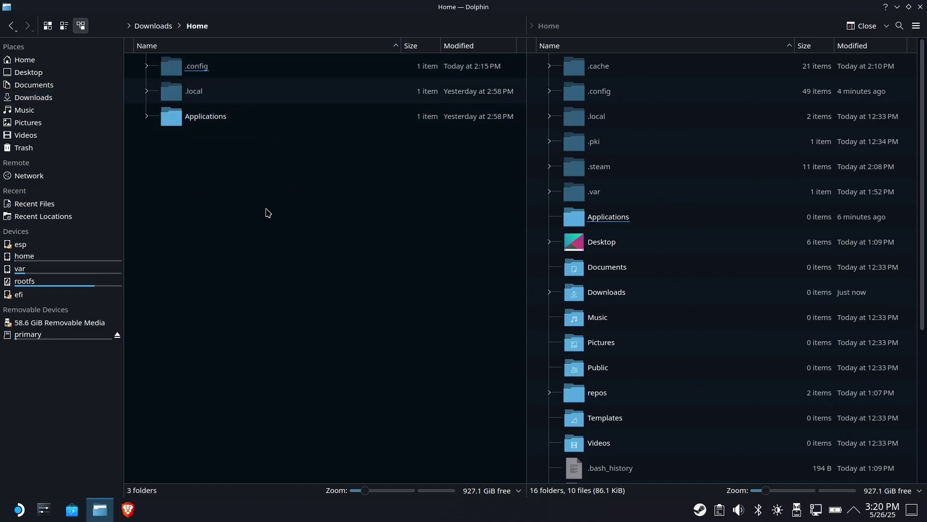
drag(297, 199, 169, 57)
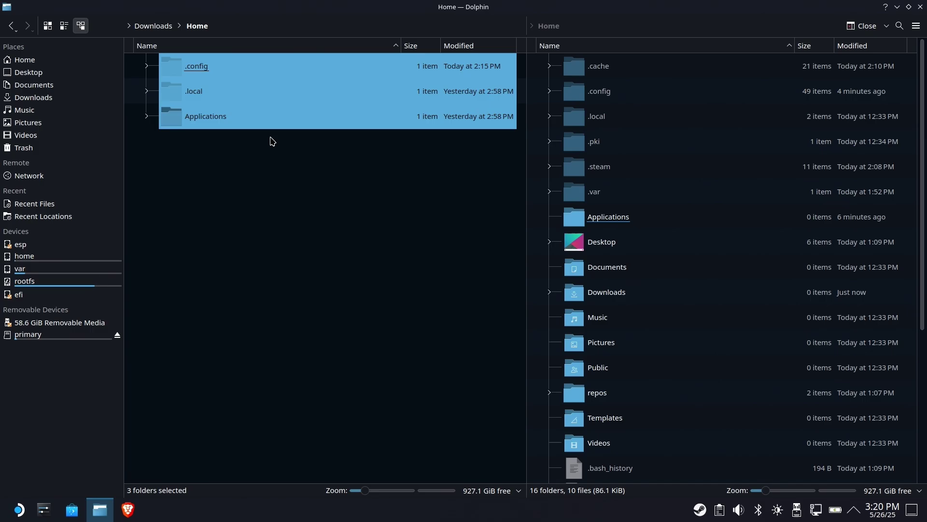
drag(209, 119, 699, 191)
drag(781, 207, 781, 208)
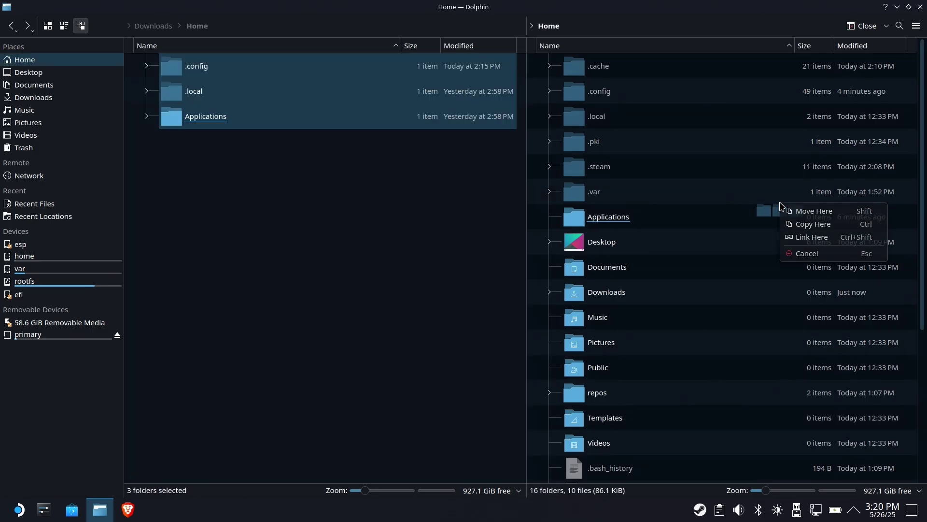
click(817, 211)
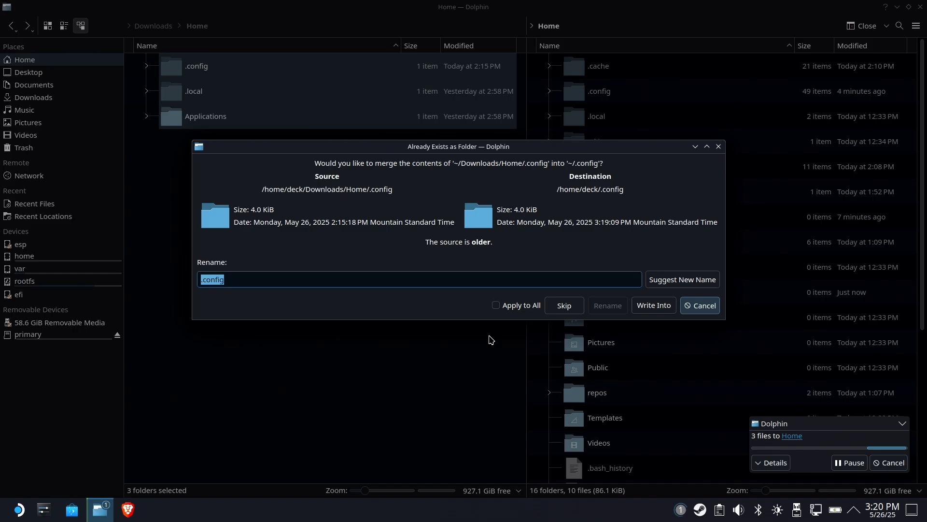
click(497, 306)
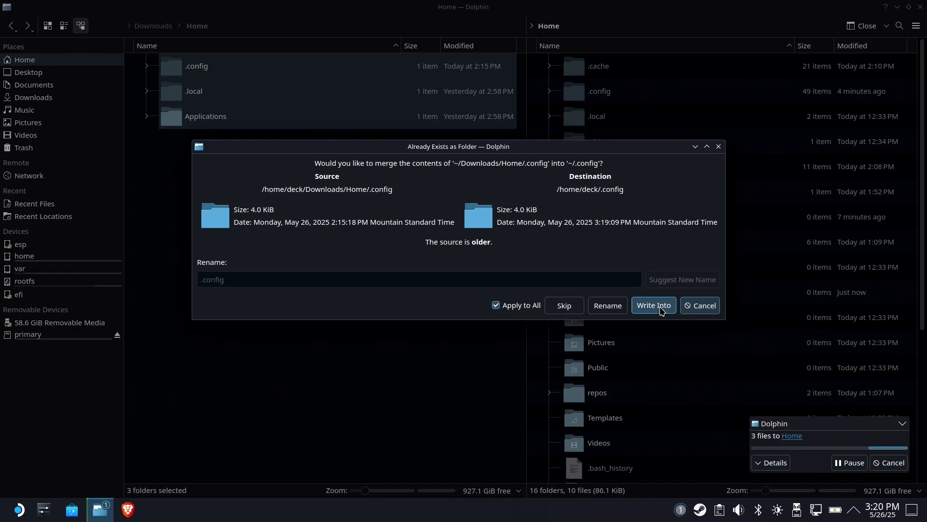
click(656, 306)
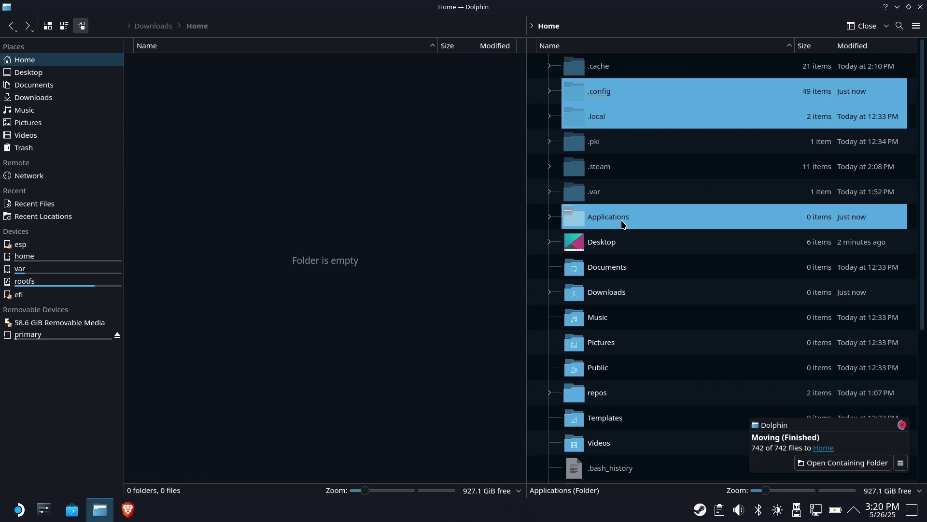
Rename project-r-0.7.0-linux-x86_64.AppImage in home Applications to Rush.AppImage.
click(636, 218)
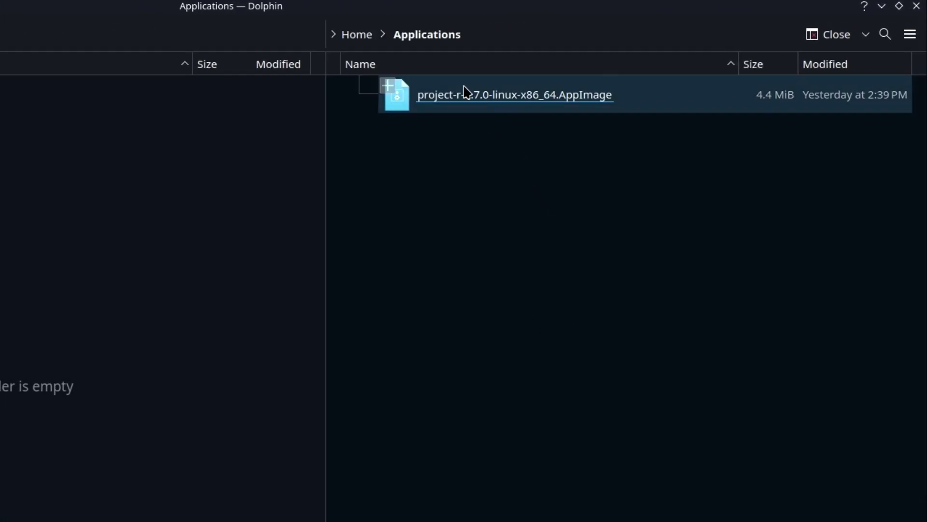
click(515, 95)
key(F2)
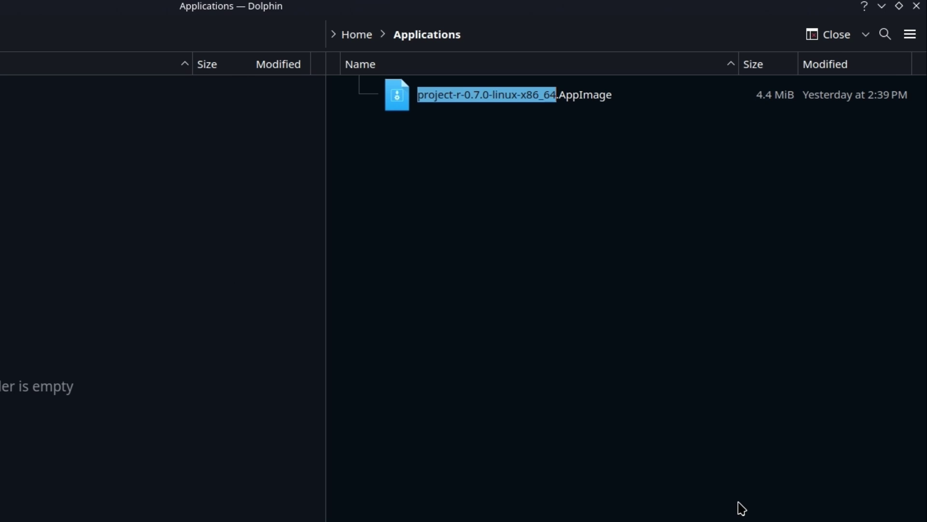
text(Rush)
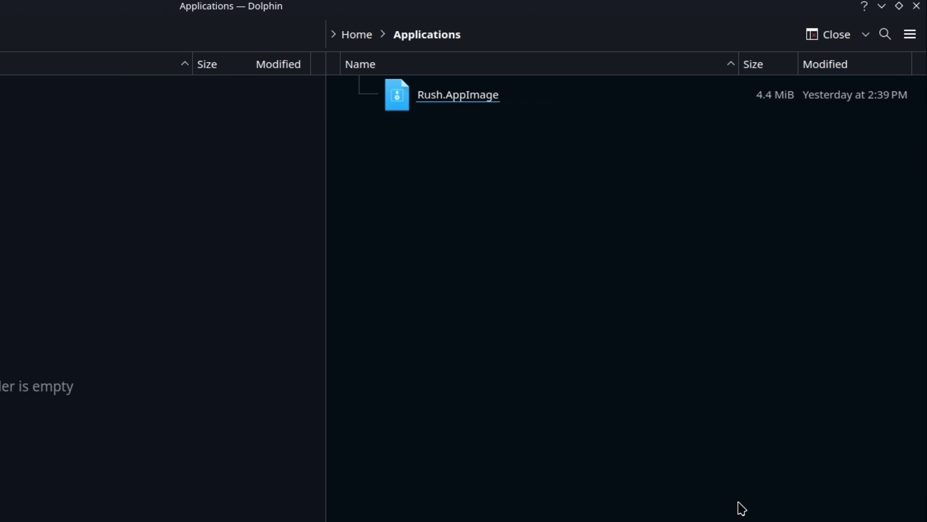
key(Return)
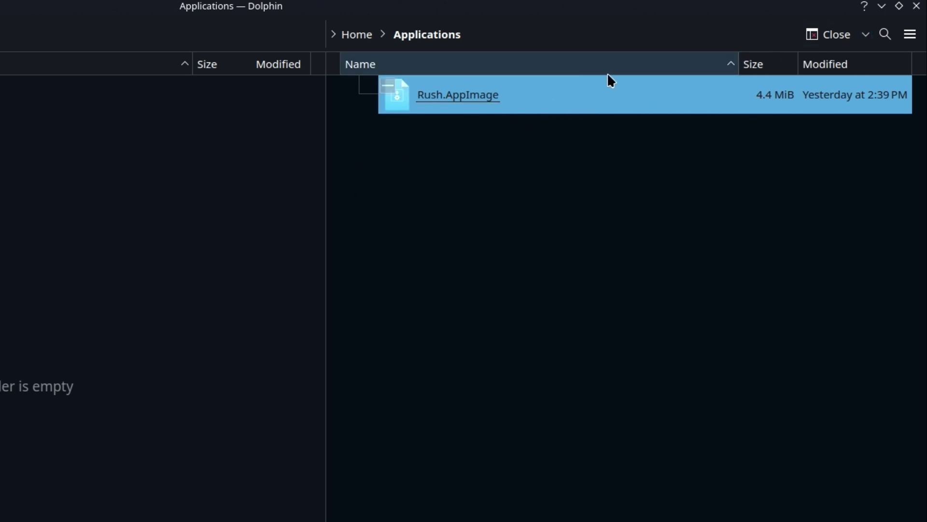
Look through the merged .config and .local/share folders in the home folder.
click(375, 43)
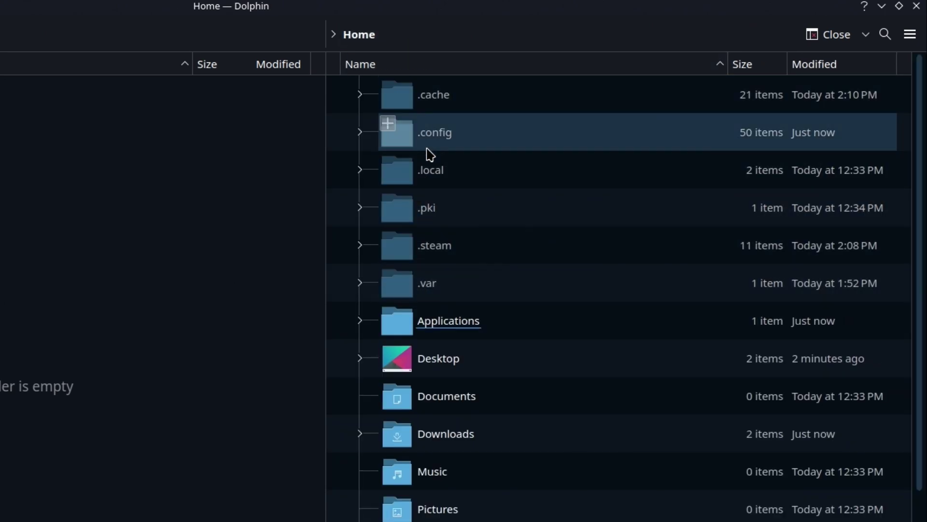
click(435, 133)
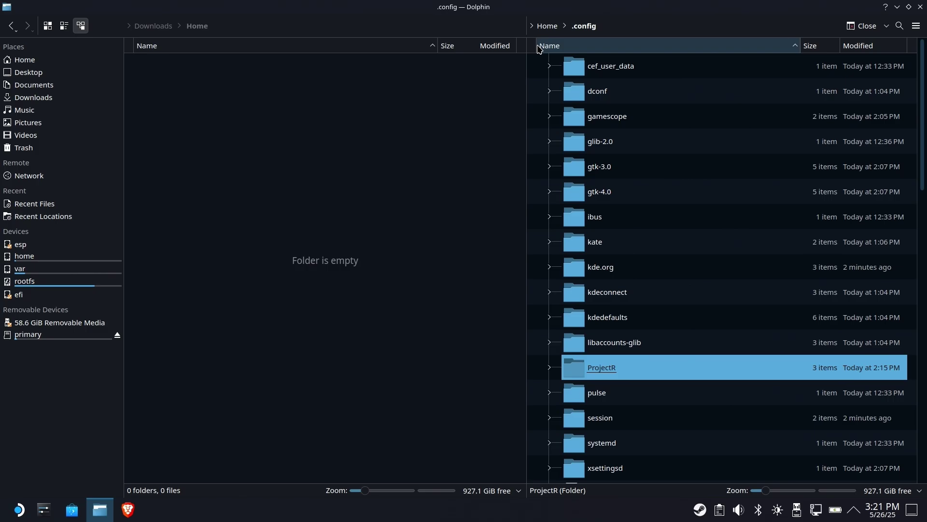
click(550, 27)
click(600, 124)
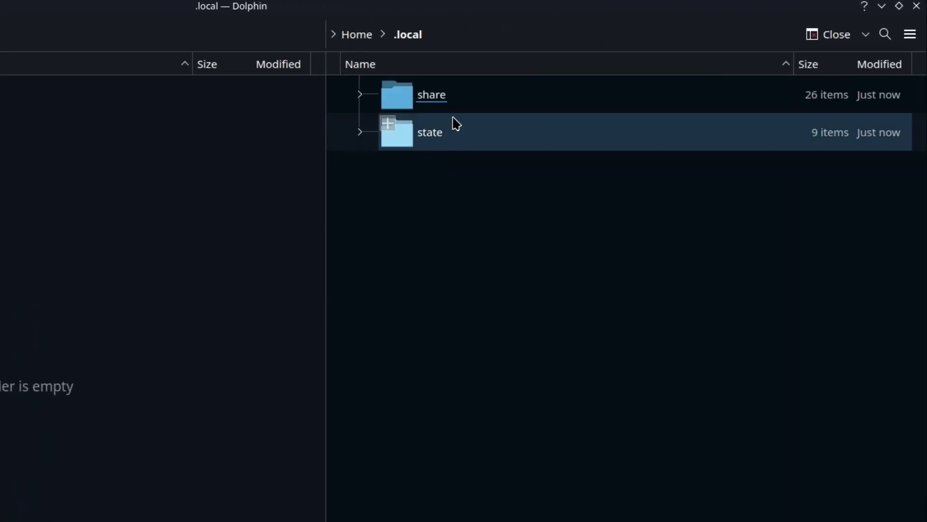
click(594, 72)
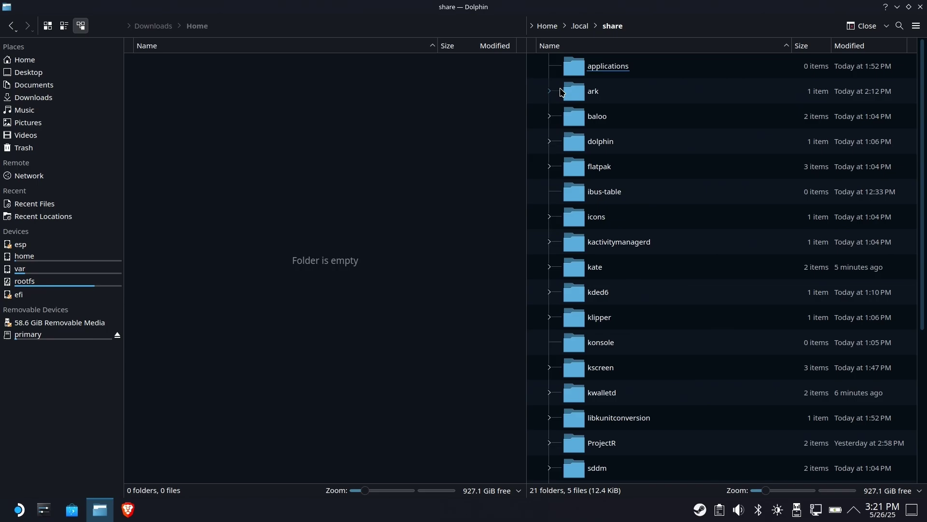
click(546, 25)
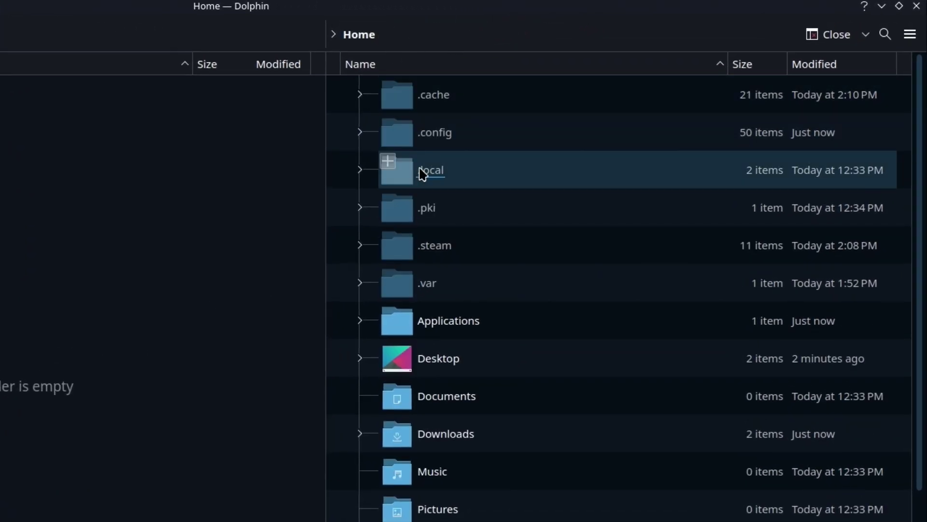
Add Rush.AppImage from the Applications folder to Steam as a non-Steam game.
click(502, 333)
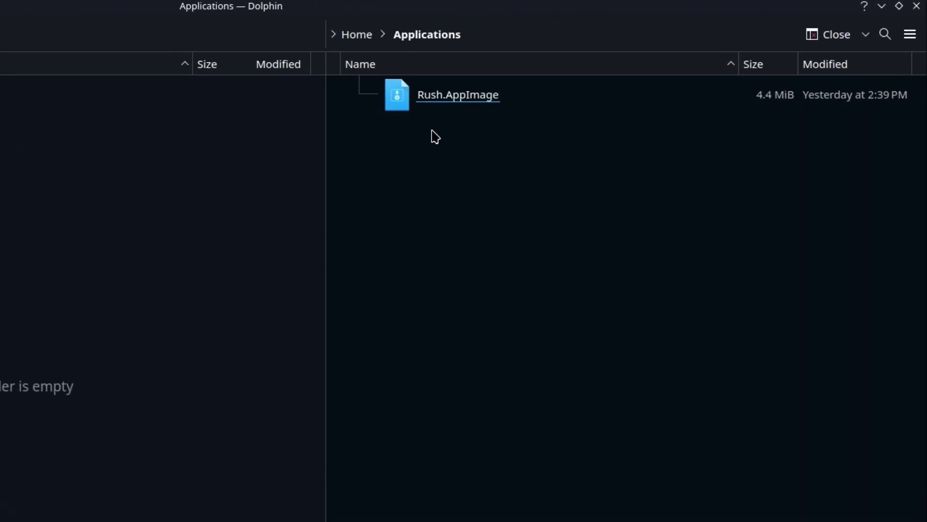
right_click(445, 99)
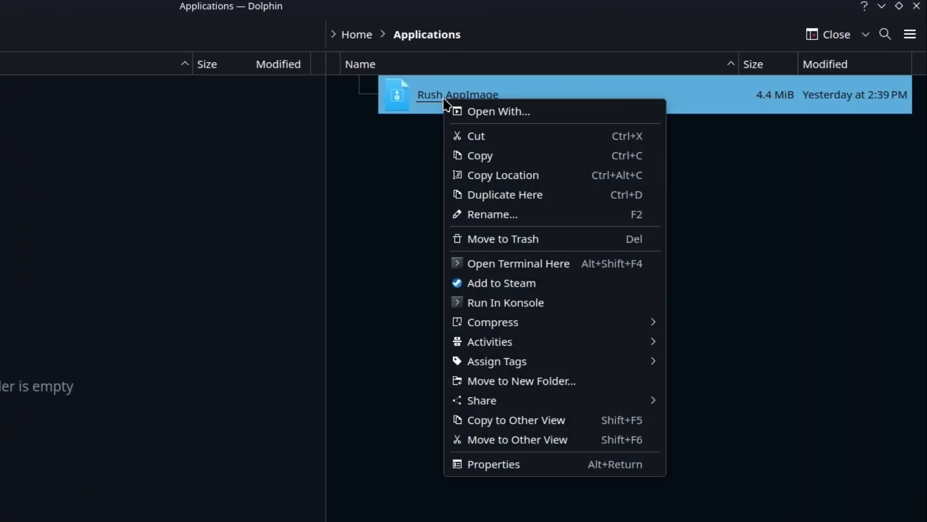
click(522, 283)
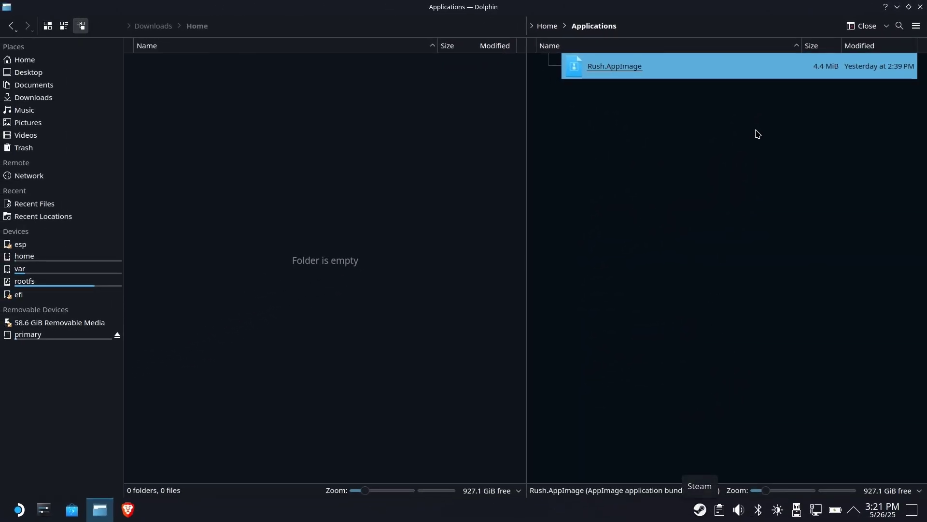
Close Dolphin, open the maximized Steam library, search 'rush' and open the Rush.AppImage page.
click(921, 7)
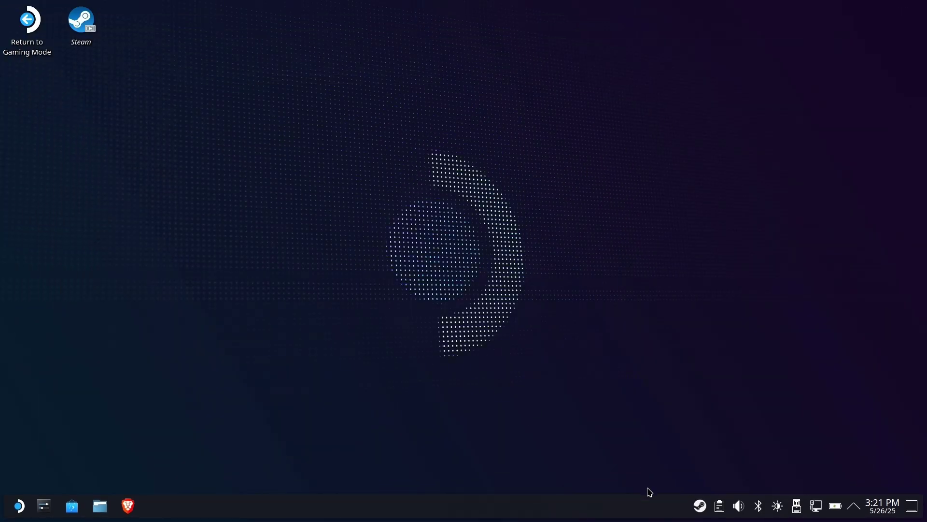
right_click(701, 510)
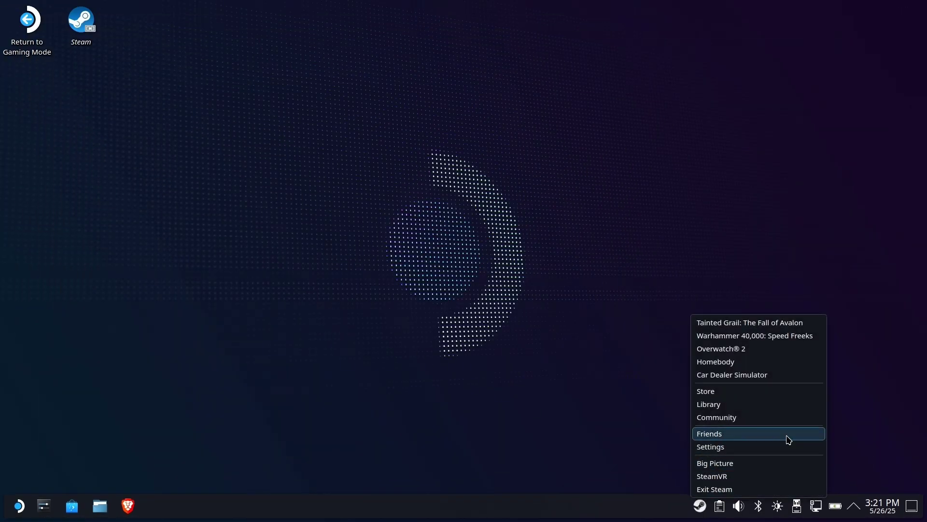
click(742, 406)
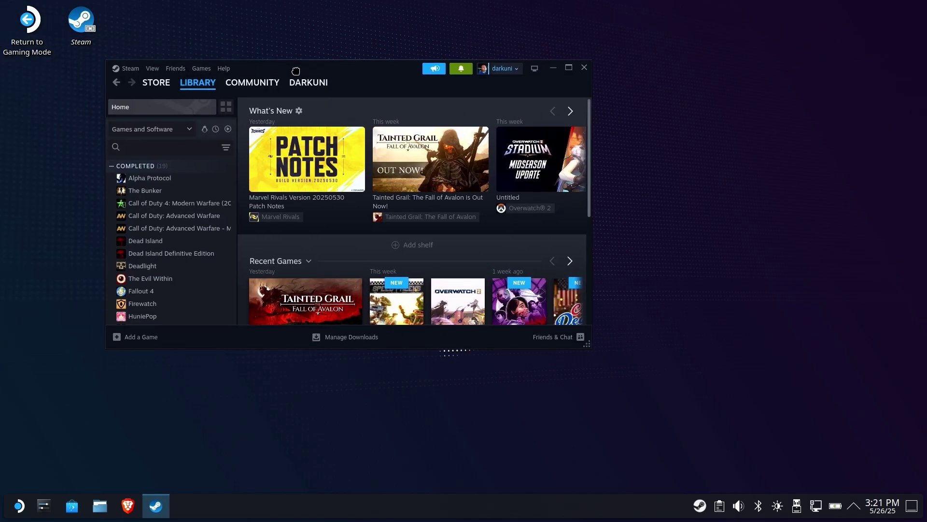
click(586, 68)
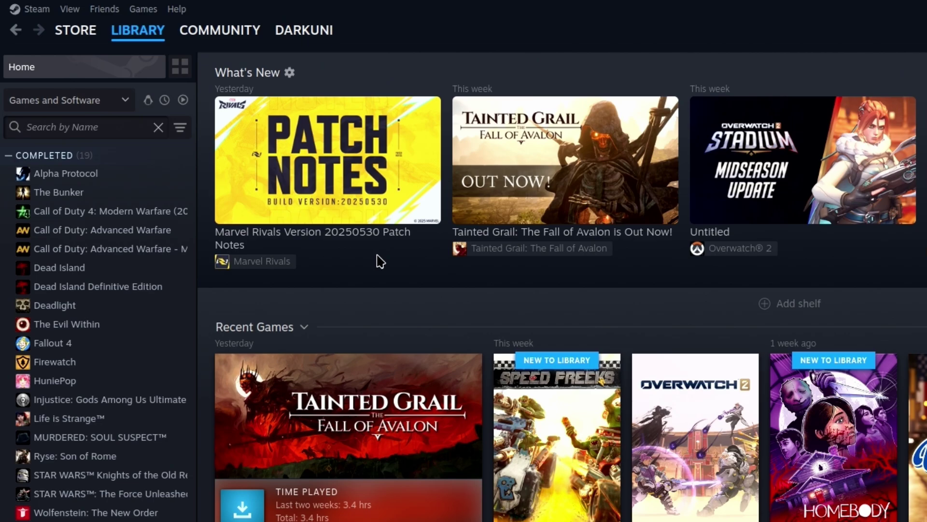
text(rush)
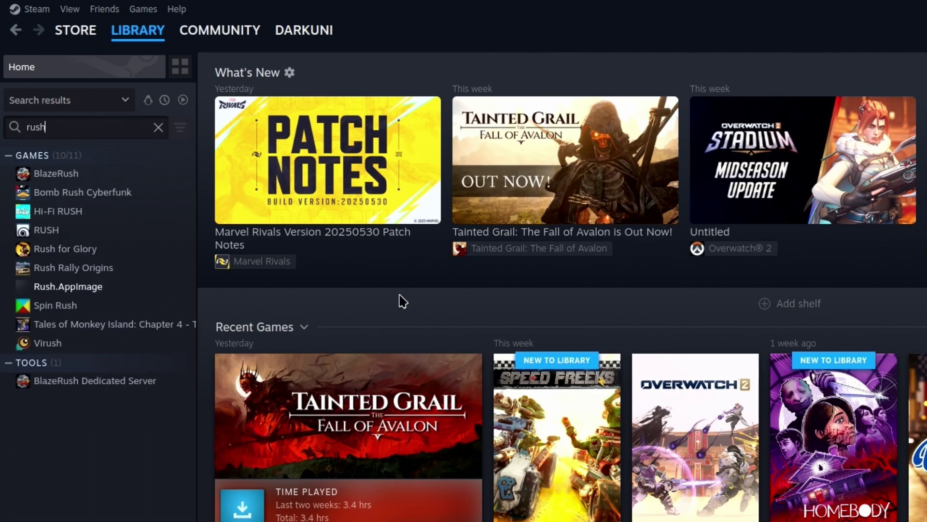
click(54, 287)
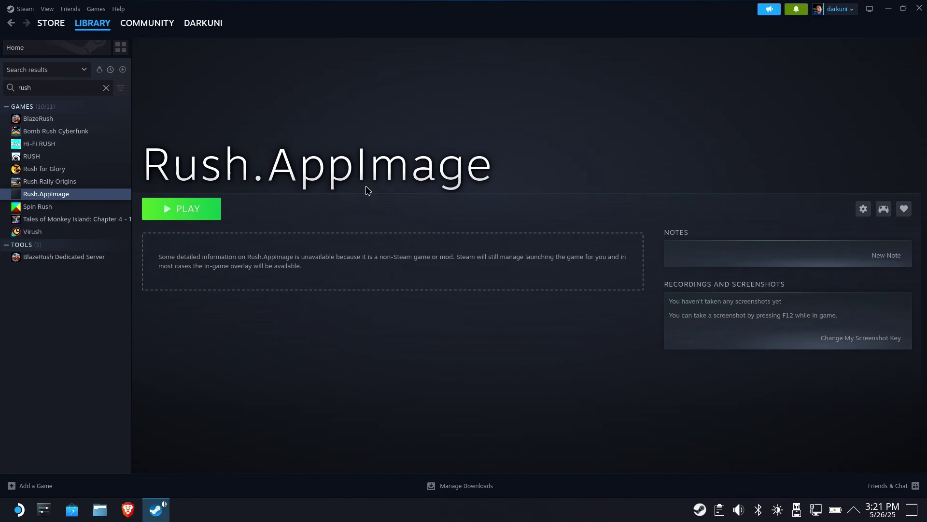
Change the shortcut name from Rush.AppImage to 'San Francisco Rush 2049' in its Properties.
click(863, 215)
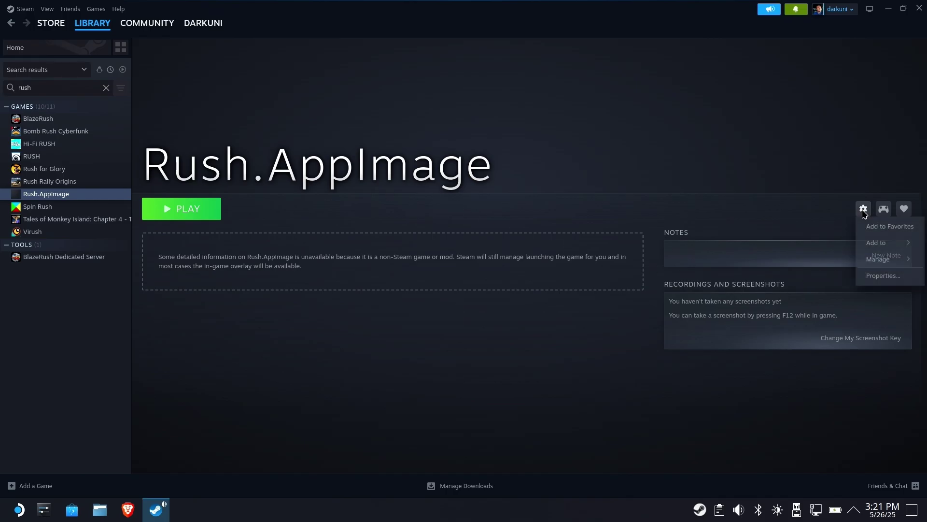
click(882, 275)
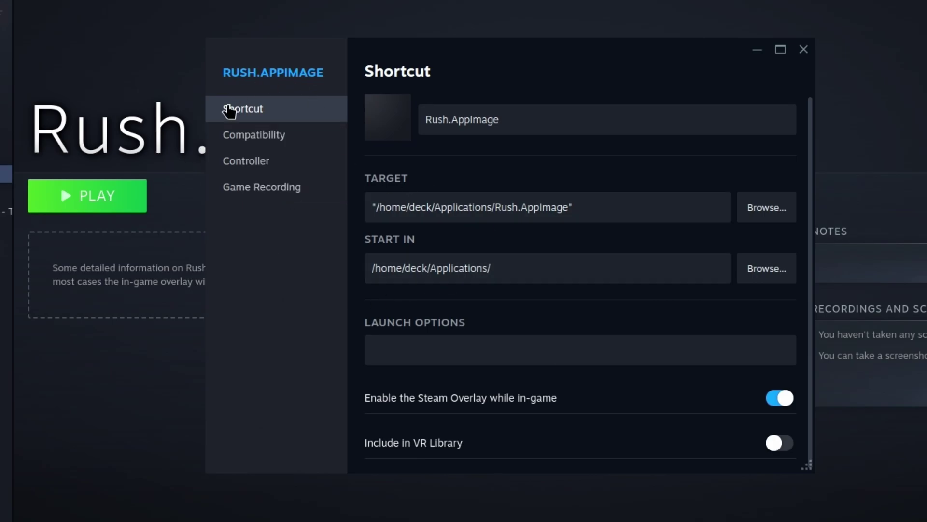
triple_click(542, 121)
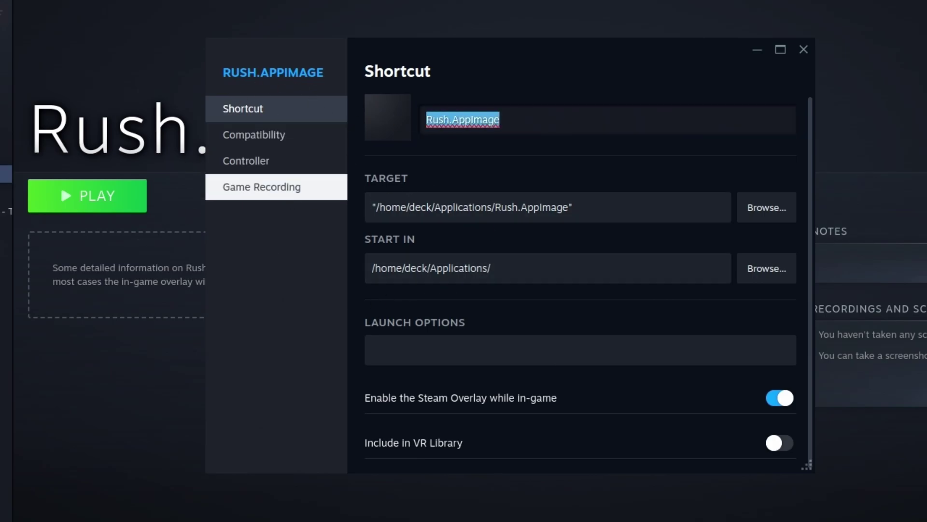
text(San Fra)
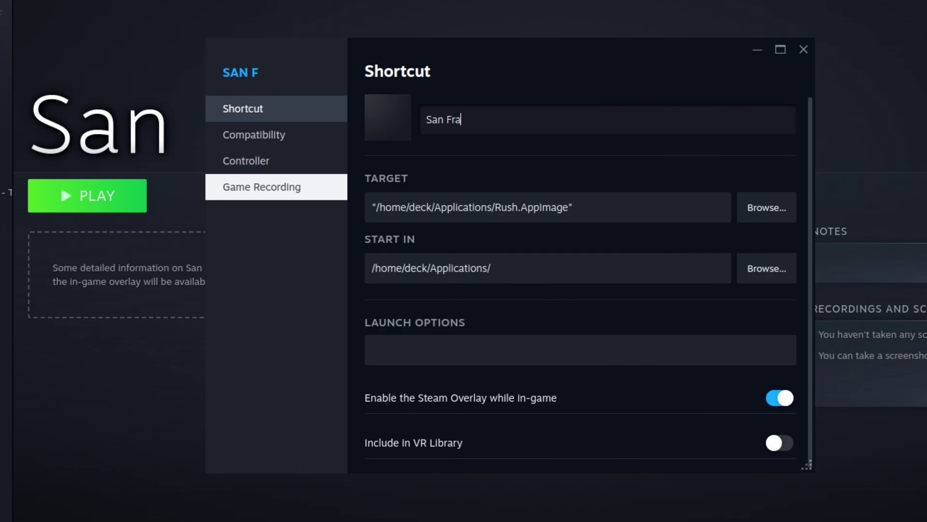
text(ncis)
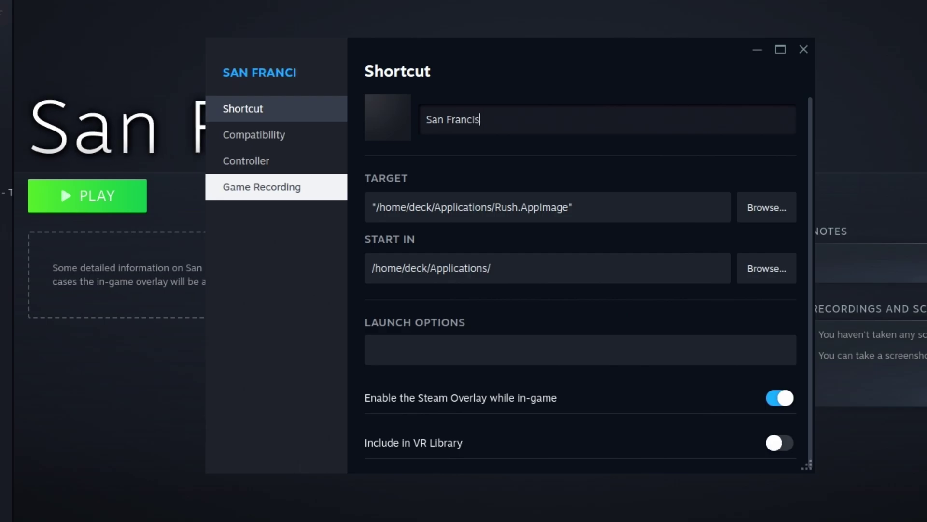
text(co Rush 20)
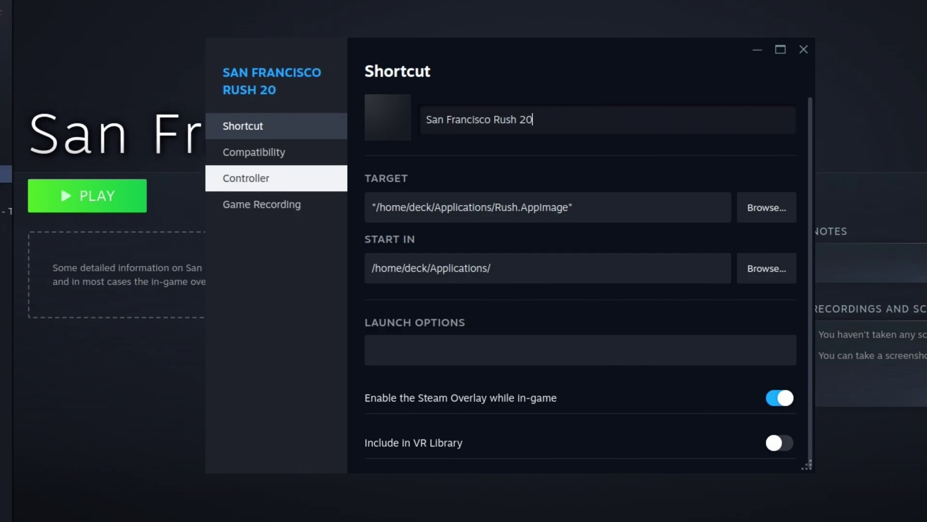
text(49)
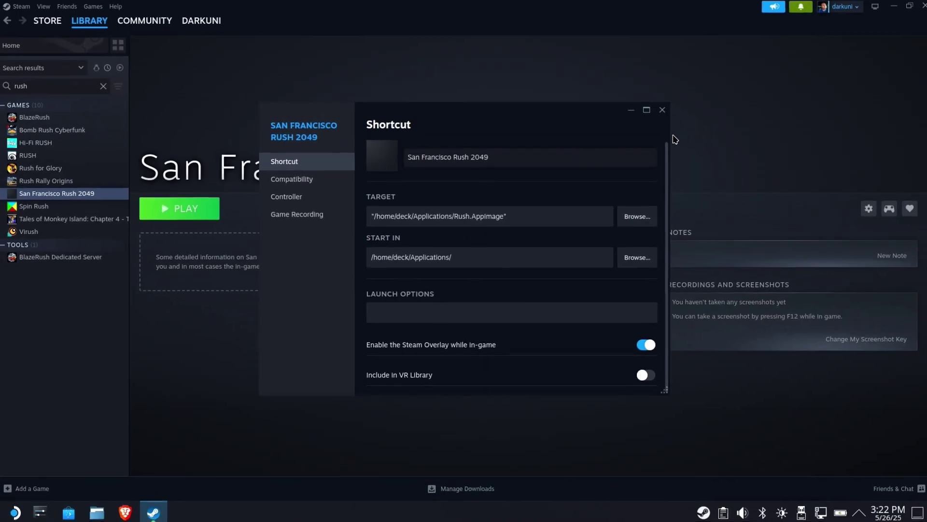
click(662, 110)
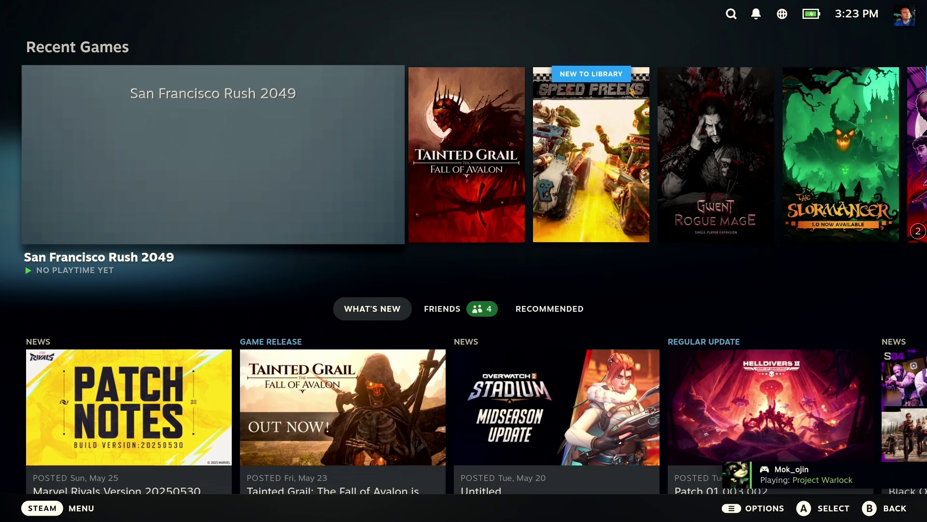
Review San Francisco Rush 2049's shortcut properties, then launch the game from its page.
click(321, 152)
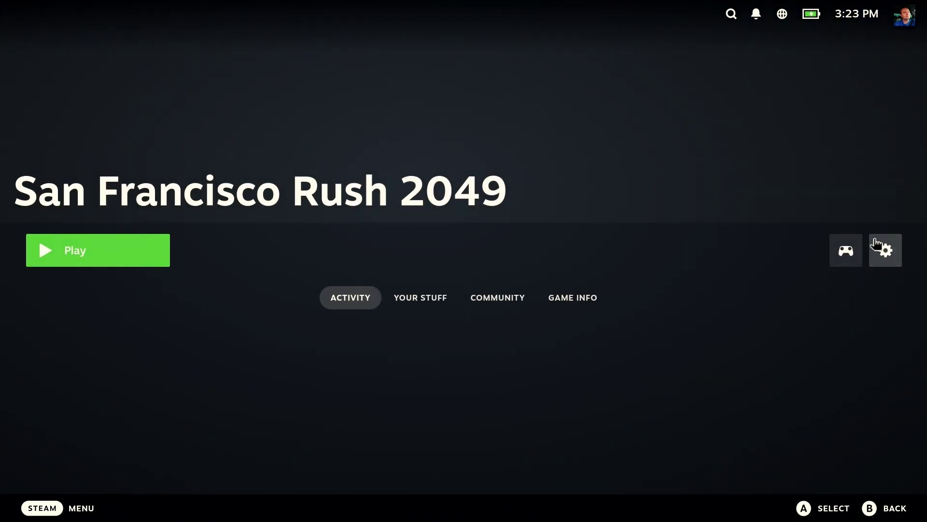
click(886, 250)
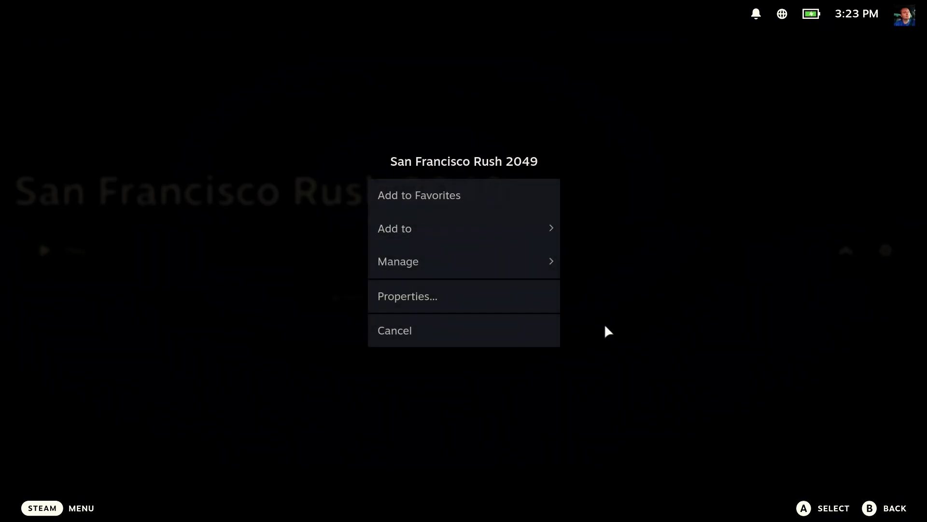
click(420, 299)
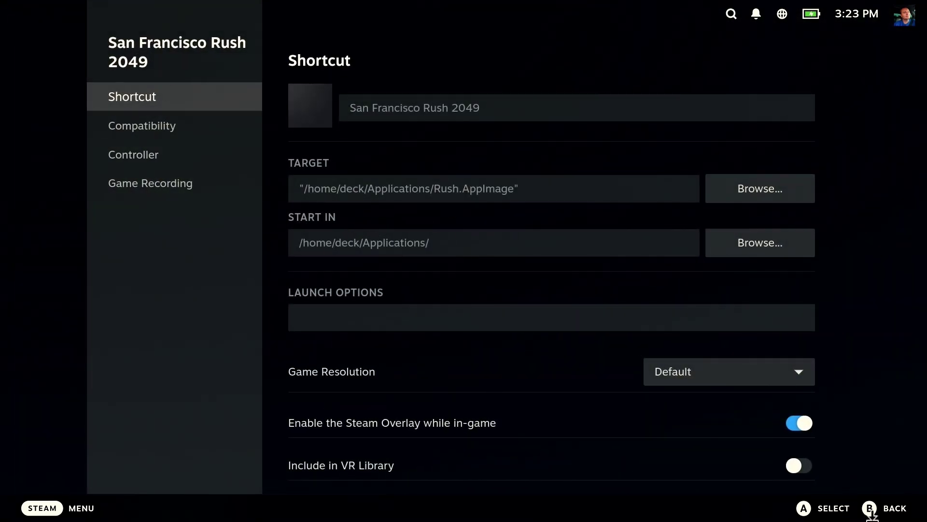
click(870, 508)
key(Return)
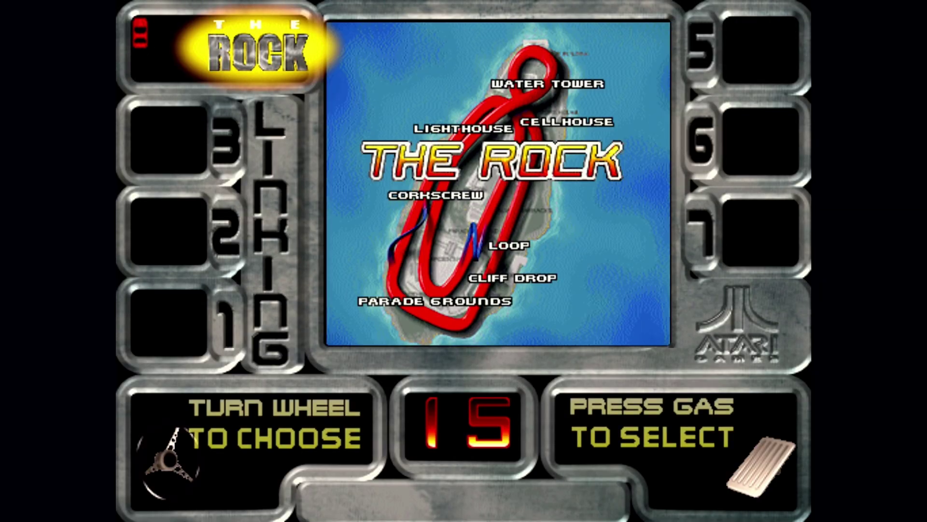
Race on The Rock, then quit the race and the game back to Steam.
key(ctrl)
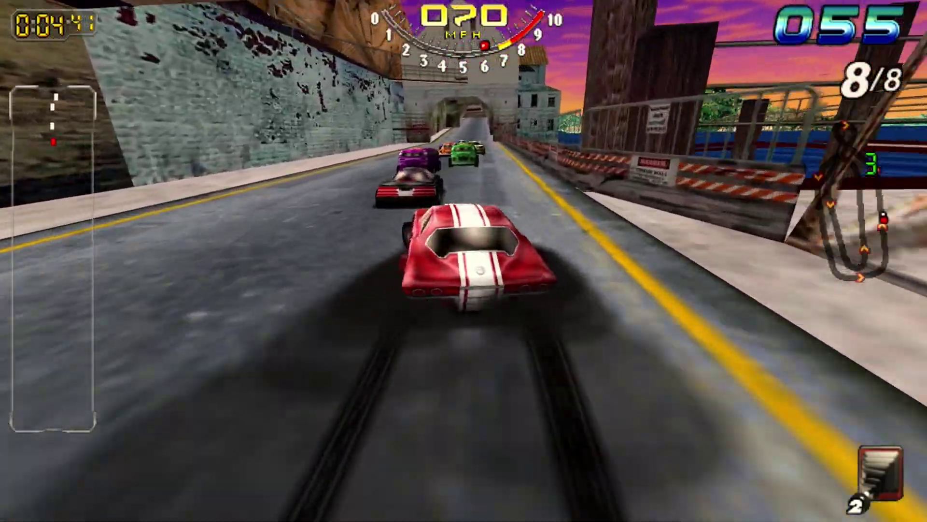
key(Escape)
key(Down)
key(Down)
key(Down)
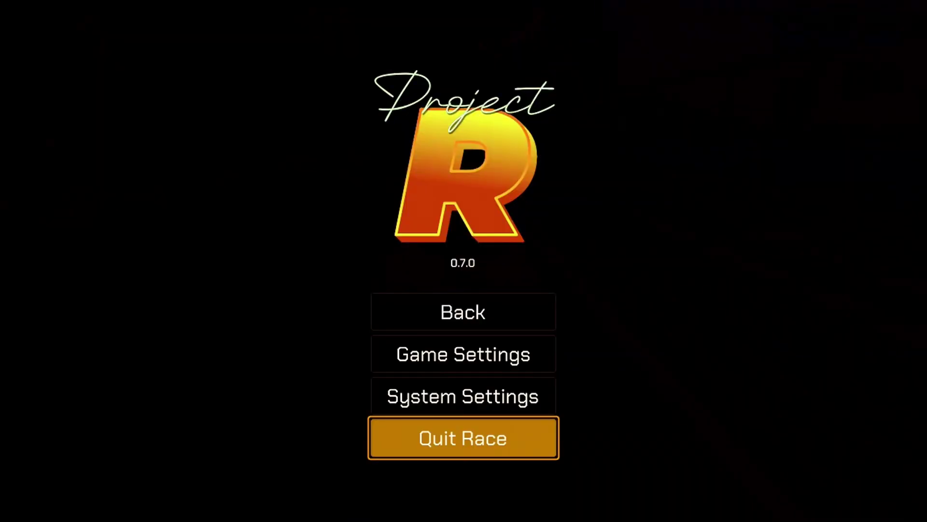
key(Return)
key(Down)
key(Down)
key(Down)
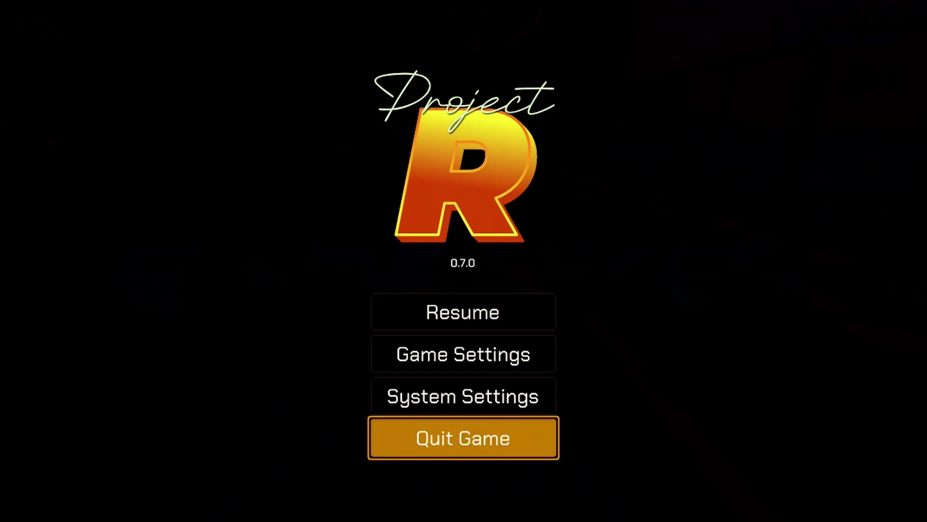
key(Return)
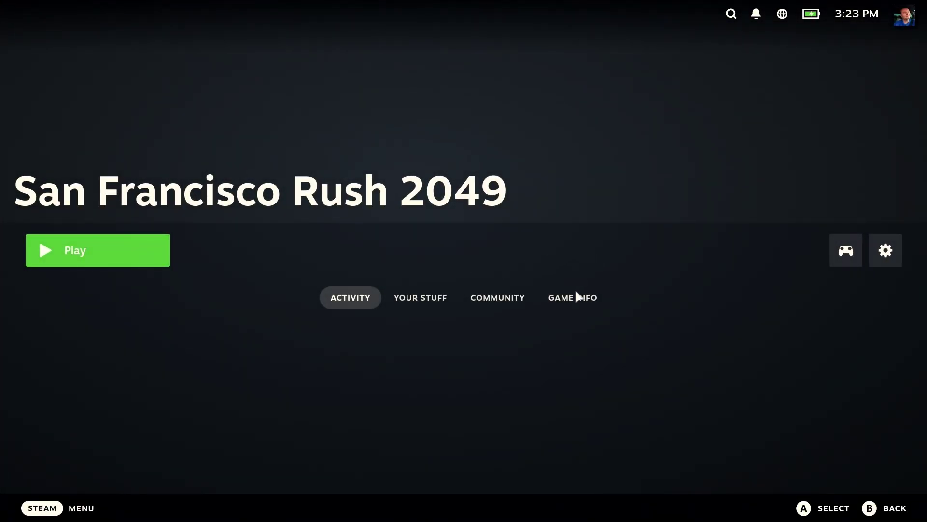
Set the shortcut's launch options to --rtr in its Properties.
click(895, 249)
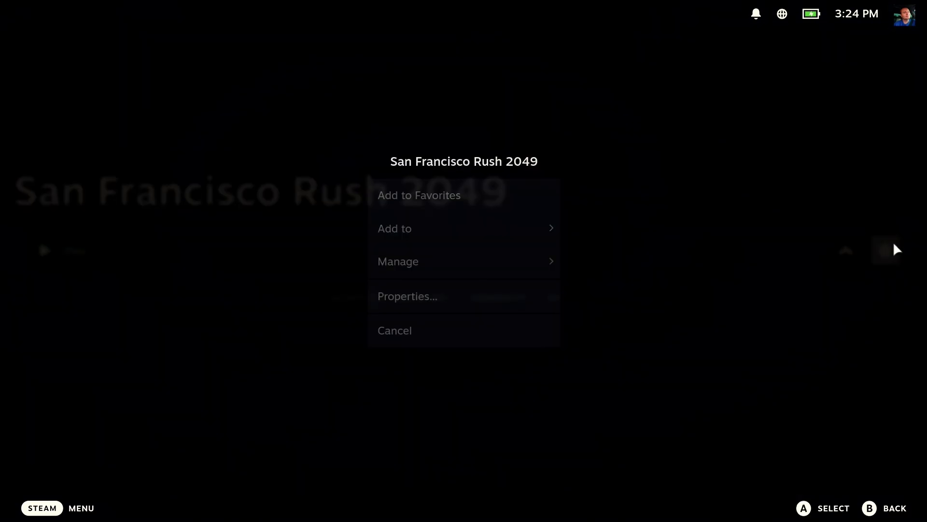
click(465, 300)
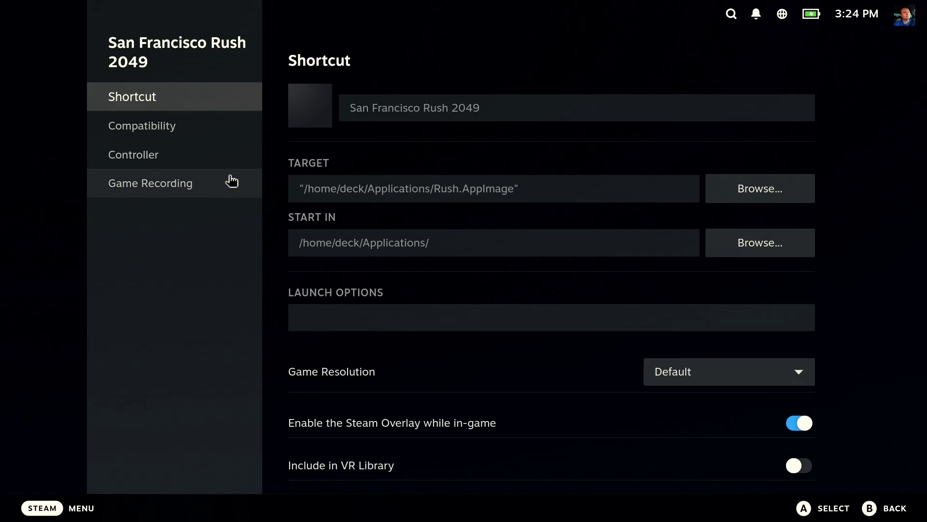
click(351, 319)
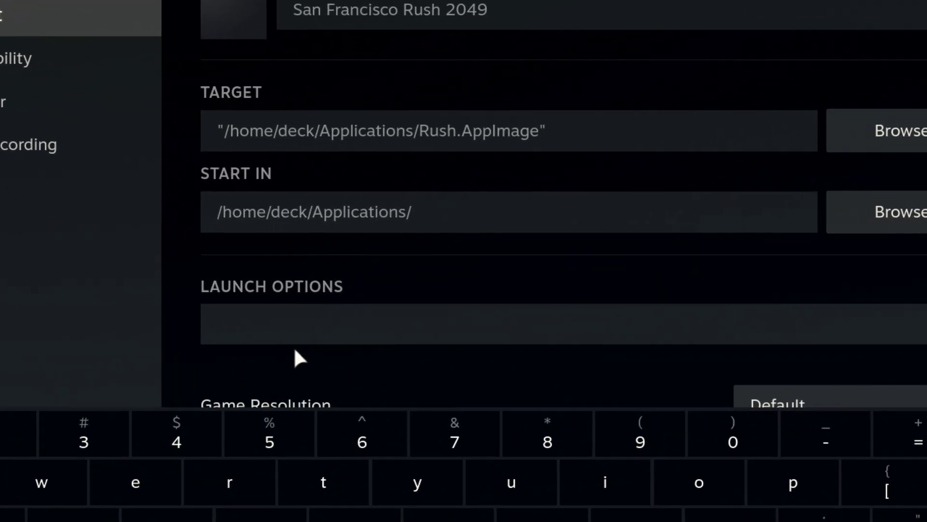
text(--rtr)
Rename the shortcut to 'San Francisco Rush 2049 - The Rock' and return to its game page.
click(541, 21)
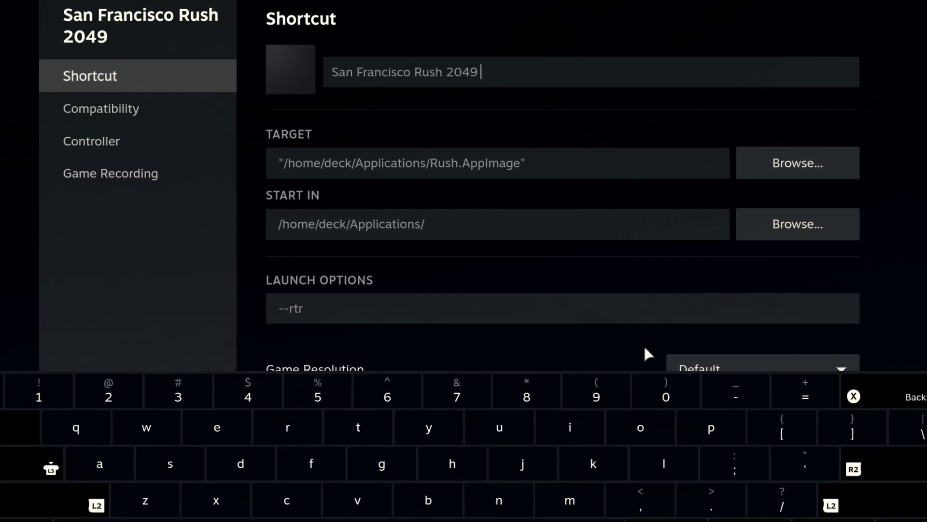
text(- The Rock)
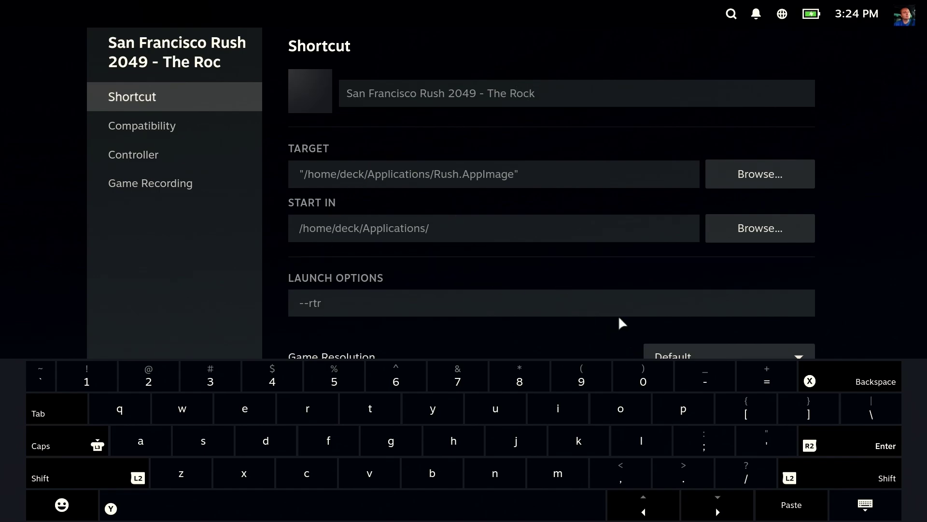
click(850, 502)
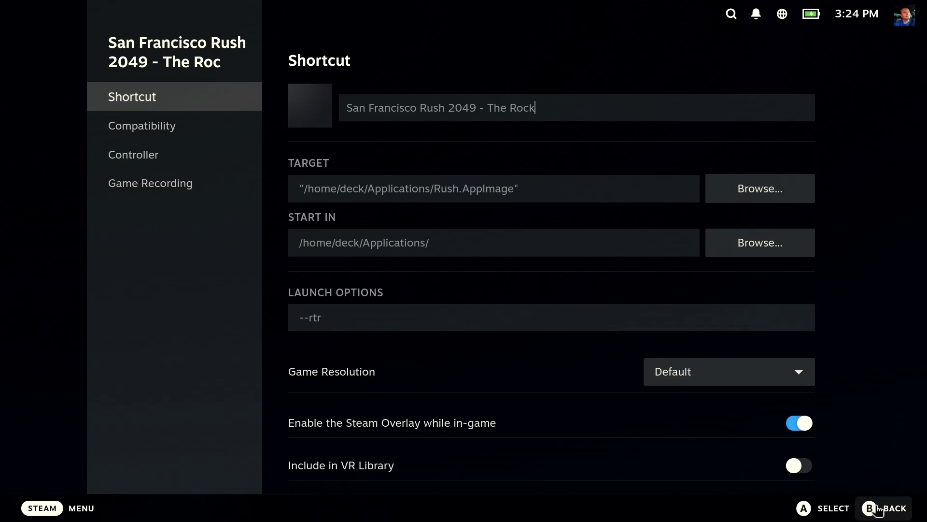
click(688, 309)
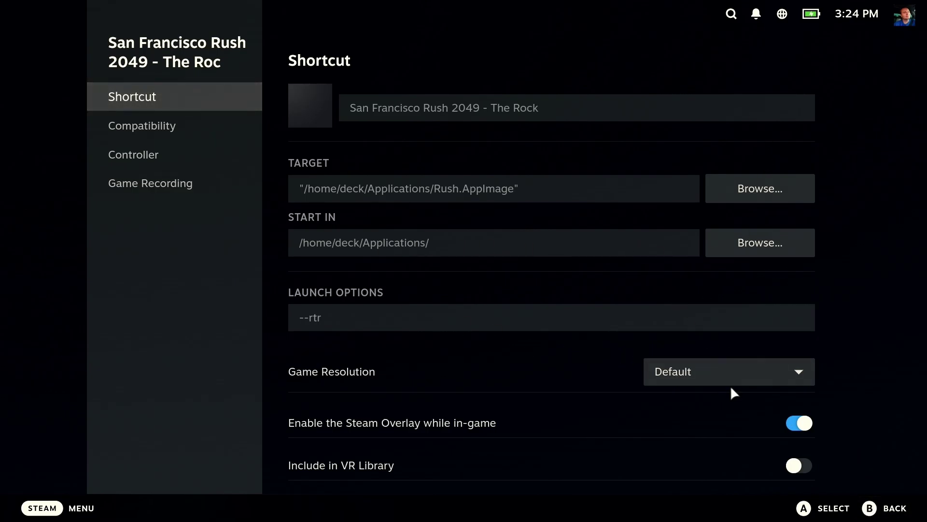
click(884, 508)
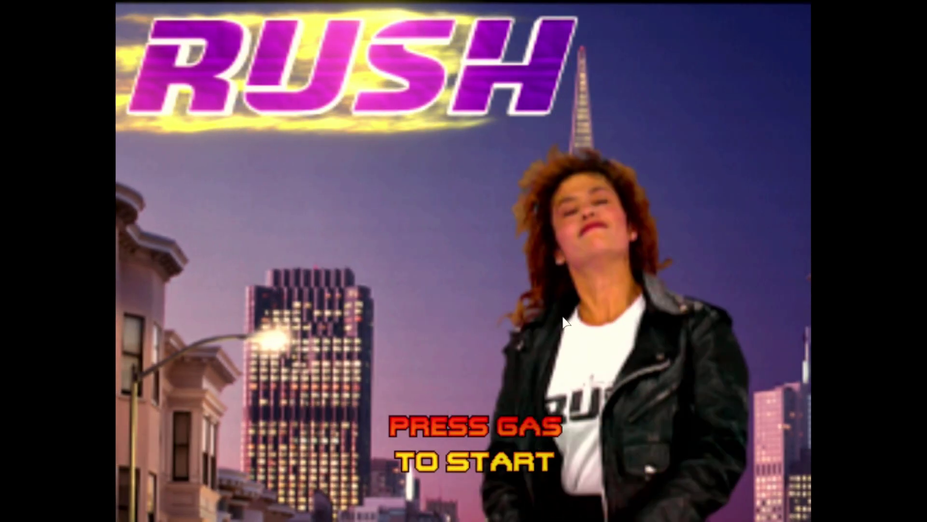
Once The Rock edition reaches the RUSH title screen, bring up the Project R pause menu.
key(Escape)
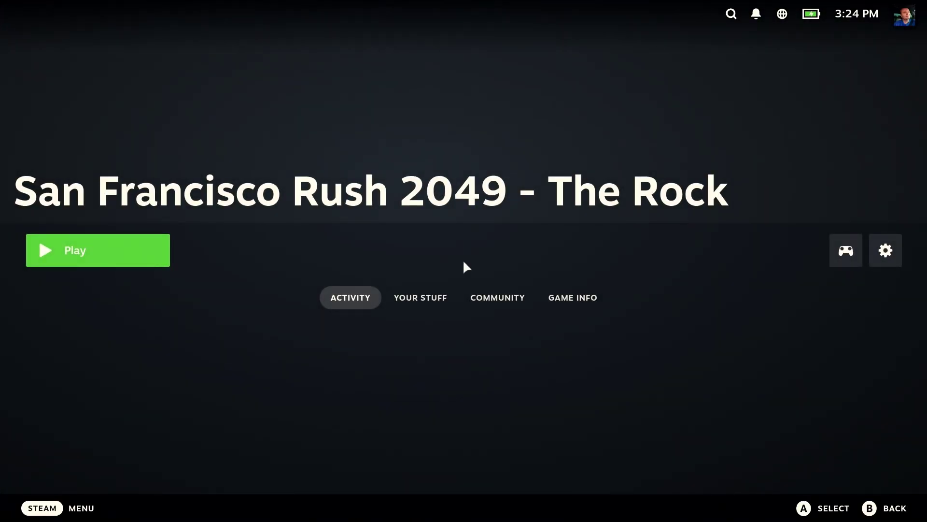
In the shortcut's properties, replace the --rtr launch option with --2049.
click(886, 250)
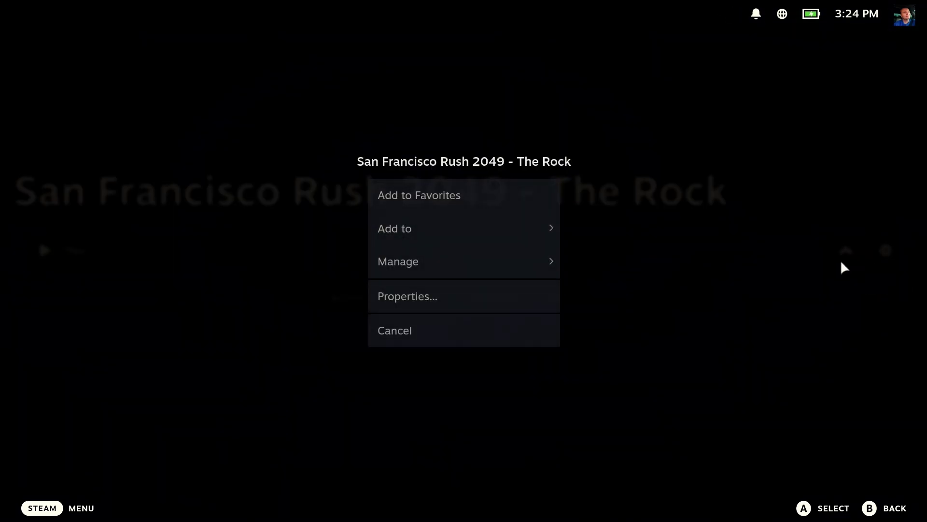
key(Escape)
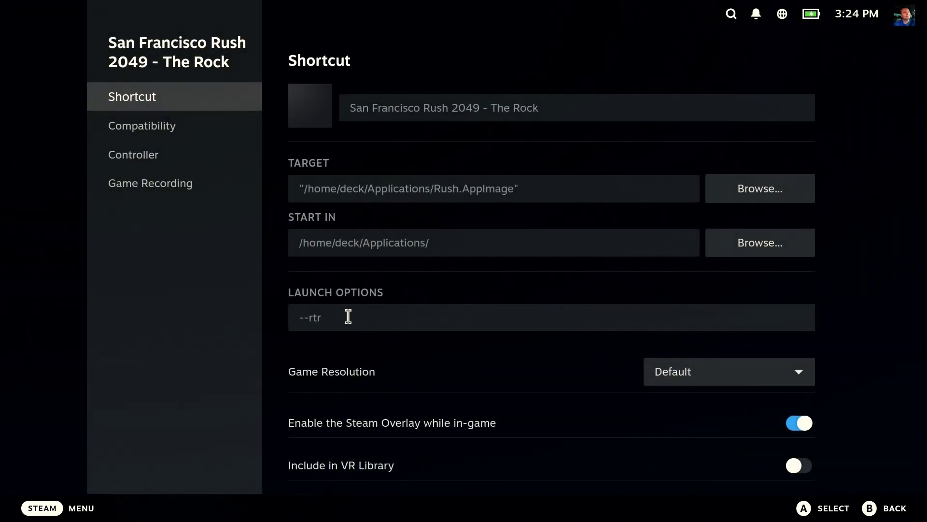
click(348, 316)
key(BackSpace)
key(BackSpace)
key(BackSpace)
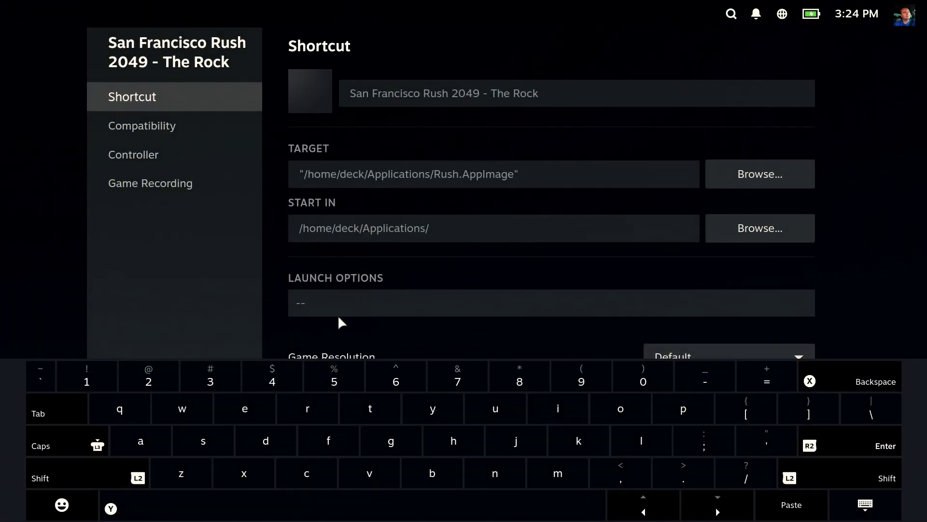
click(792, 504)
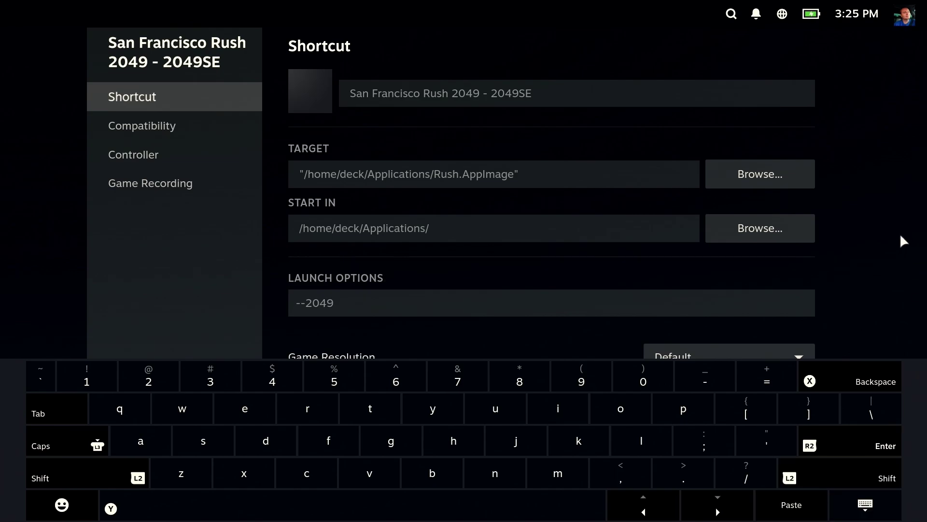
click(866, 505)
Rename the shortcut to 'San Francisco Rush 2049 - 2049SE' and return to its game page.
click(526, 106)
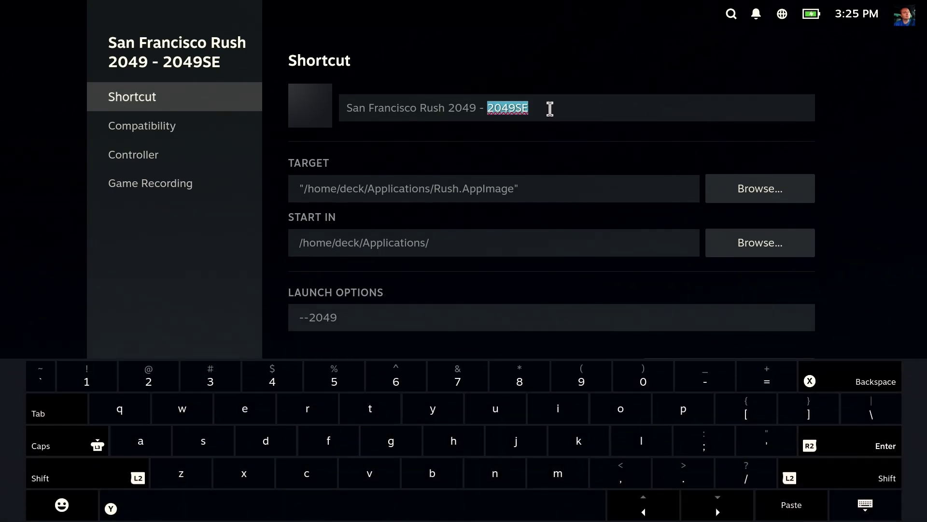
drag(549, 109, 308, 109)
click(858, 198)
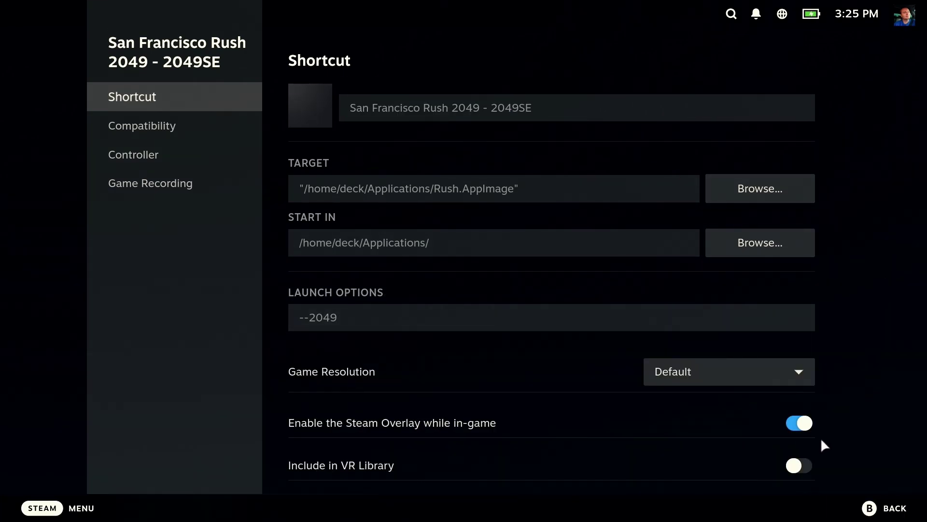
click(896, 508)
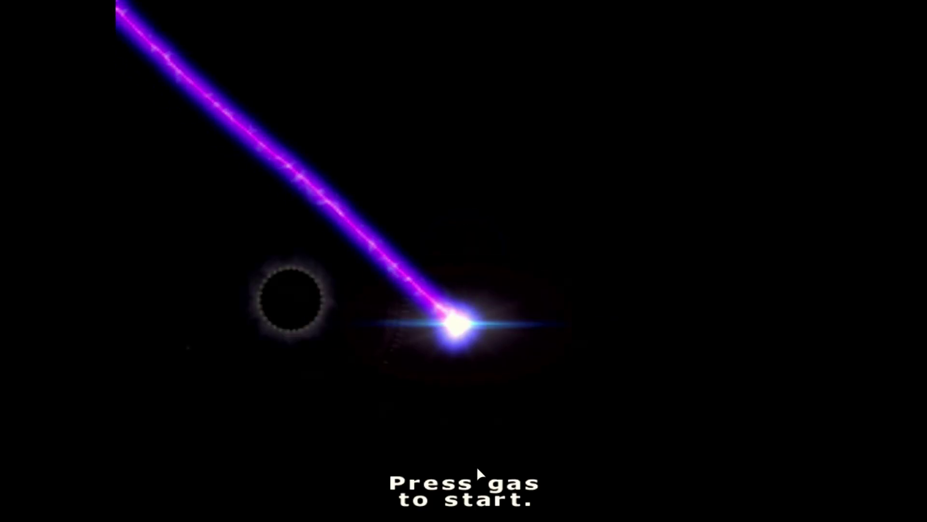
Skip the intro, pick a track and transmission, and drive off the start line.
key(Up)
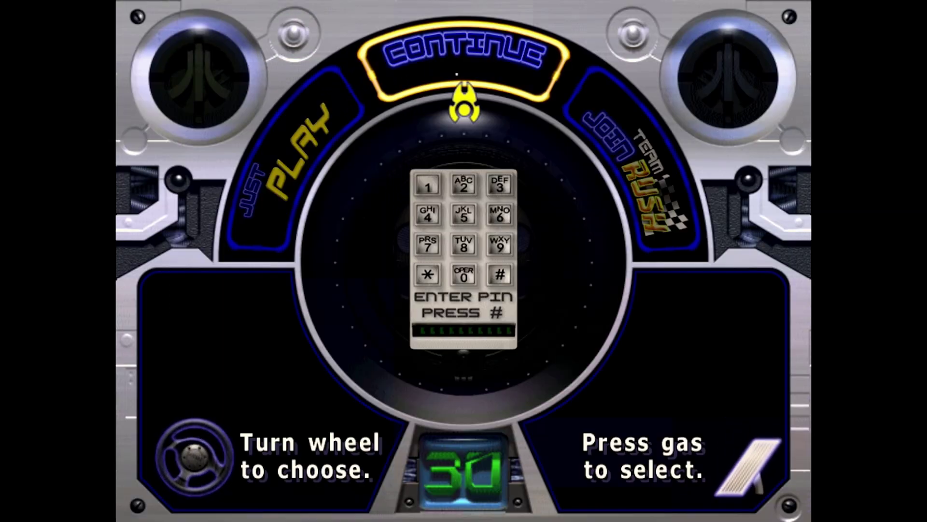
key(Up)
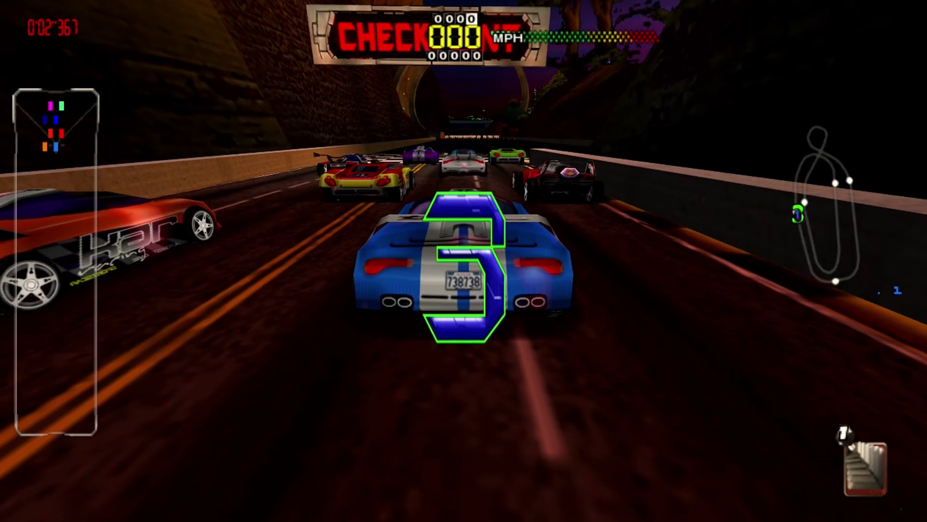
key(Up)
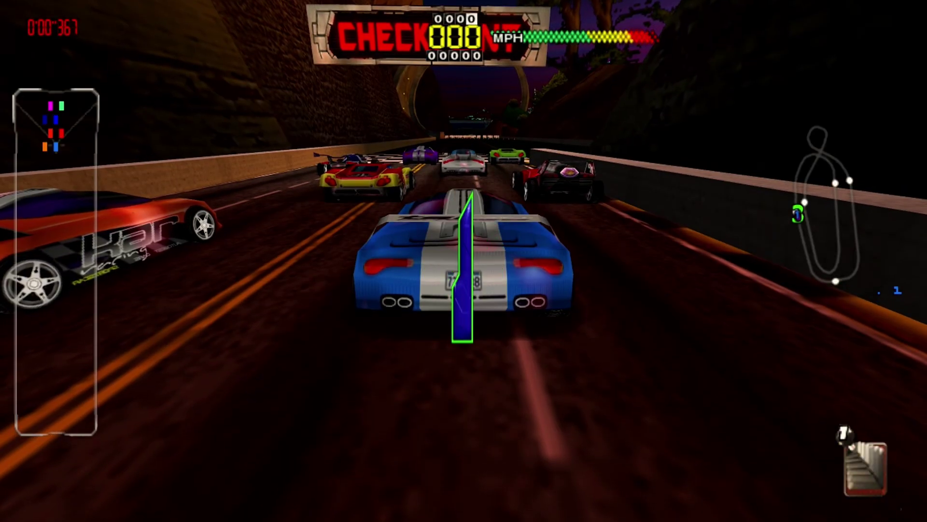
key(Up)
key(Up)
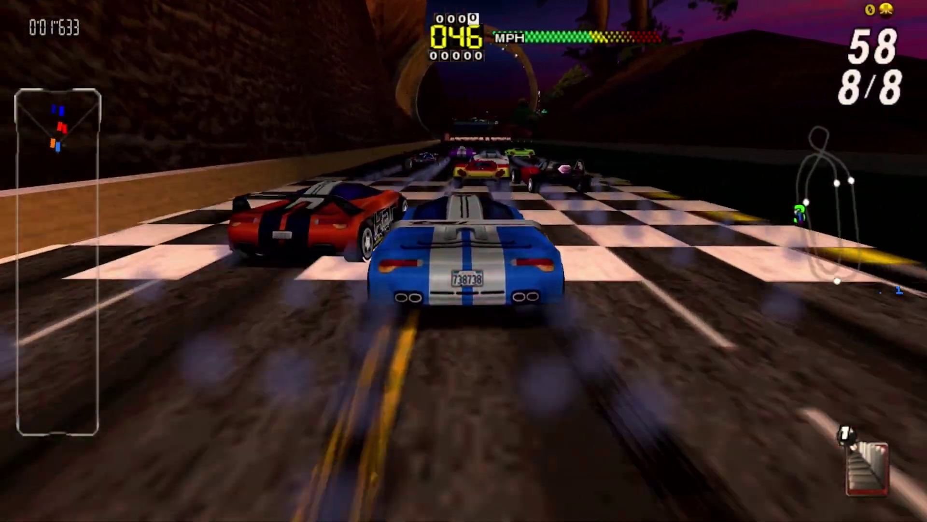
Quit the race from the pause menu.
key(Escape)
key(Down)
key(Down)
key(Down)
key(Return)
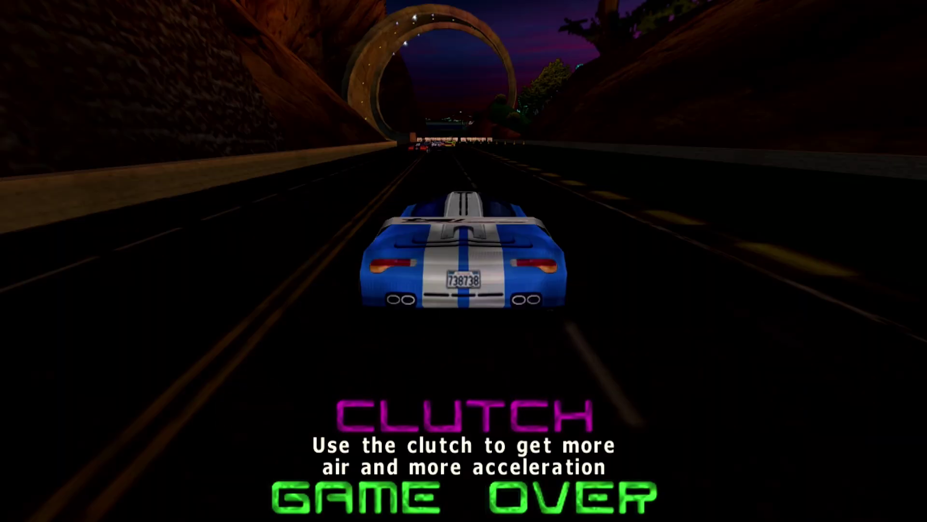
key(Down)
key(Down)
key(Down)
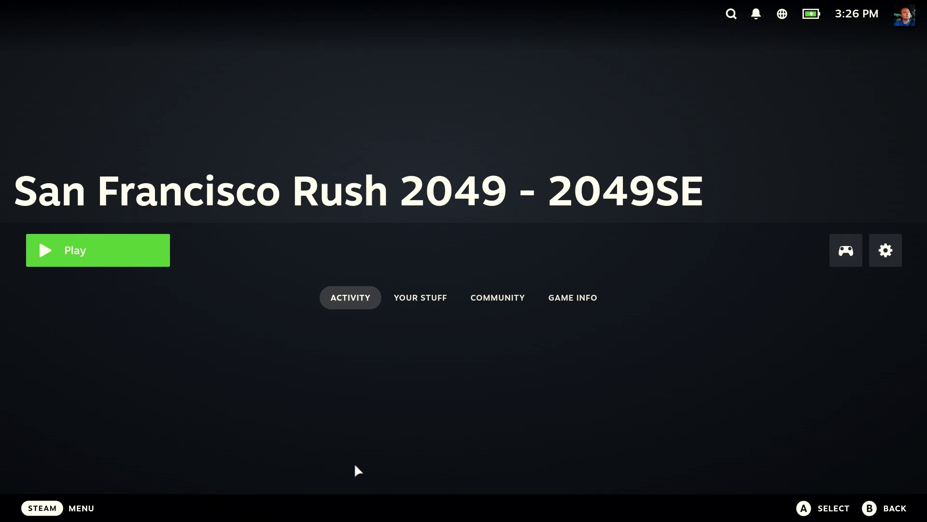
In the shortcut's properties, trim the name back to 'San Francisco Rush 2049'.
click(892, 251)
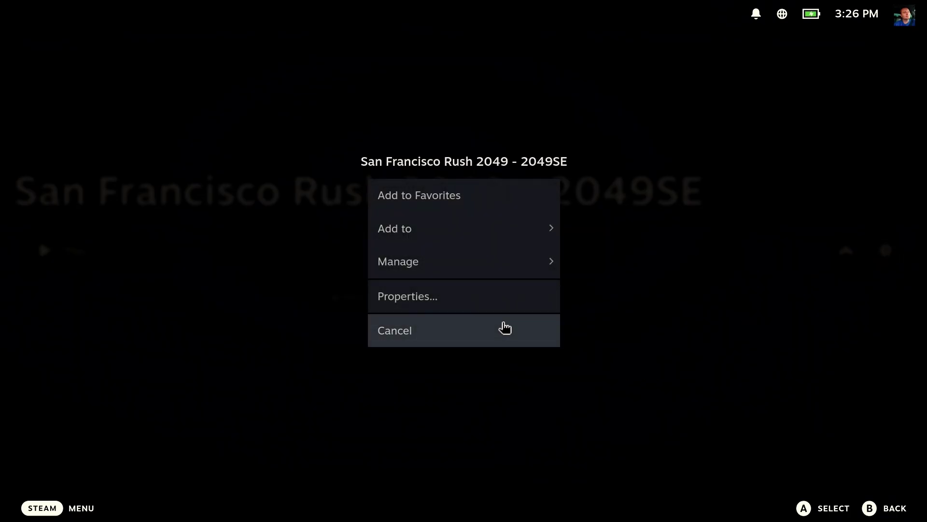
click(443, 303)
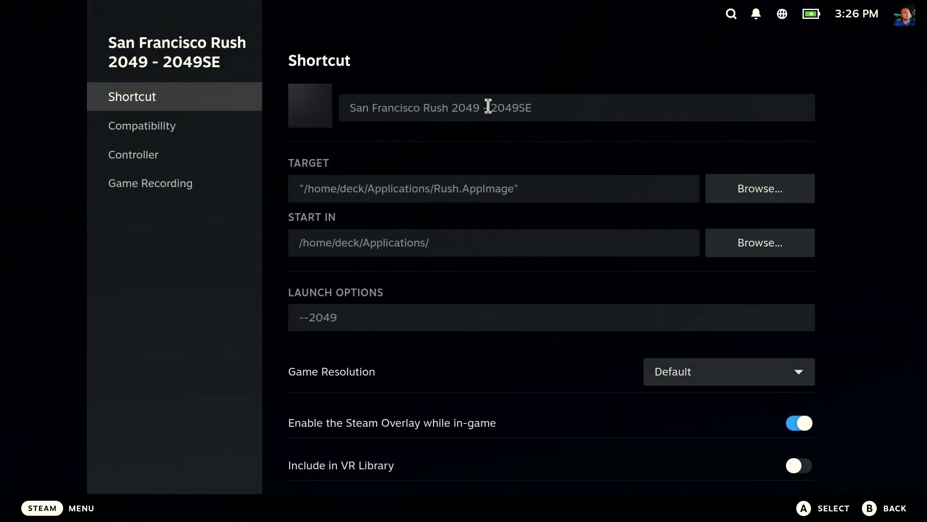
click(655, 109)
key(BackSpace)
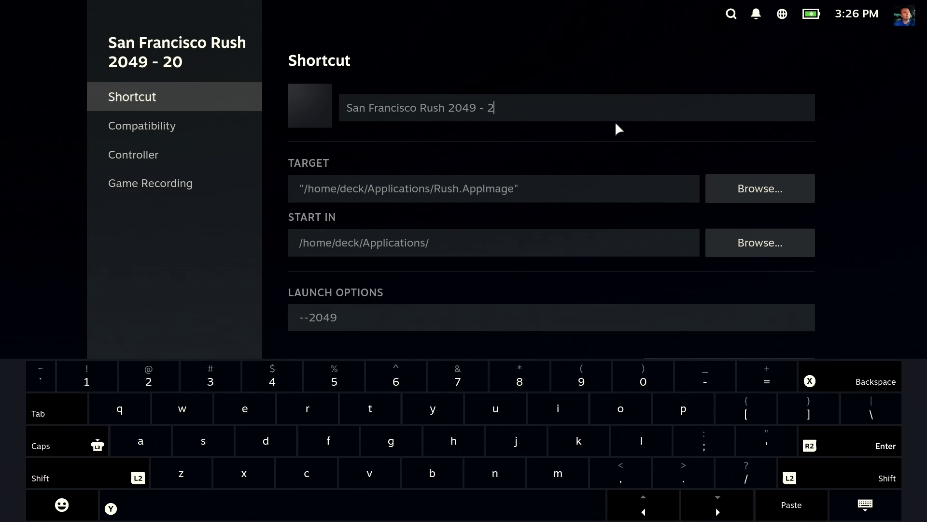
key(BackSpace)
key(BackSpace)
key(BackSpace)
Clear the --2049 launch option, return to the game page and launch it.
click(405, 315)
key(BackSpace)
key(BackSpace)
key(BackSpace)
key(BackSpace)
key(BackSpace)
key(BackSpace)
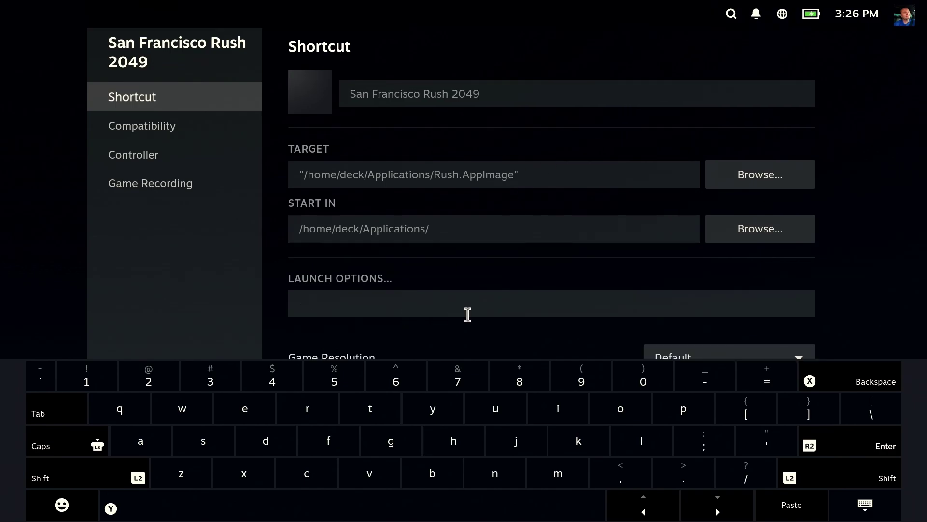
click(851, 514)
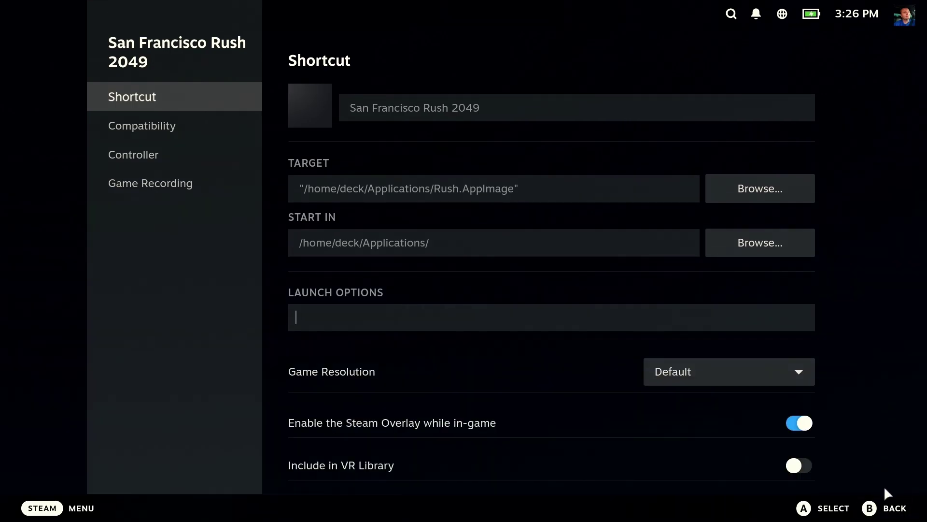
click(899, 515)
key(Return)
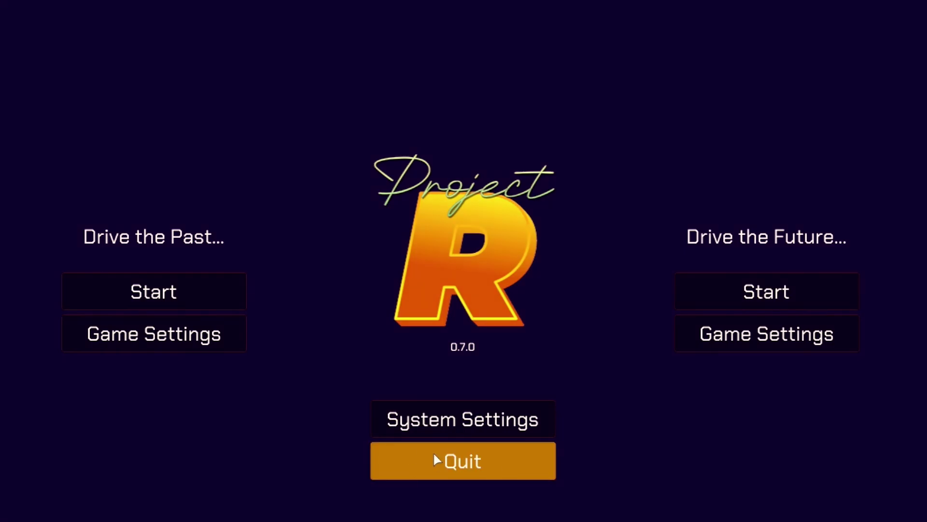
Quit the Project R version menu to return to the Steam game page.
click(449, 468)
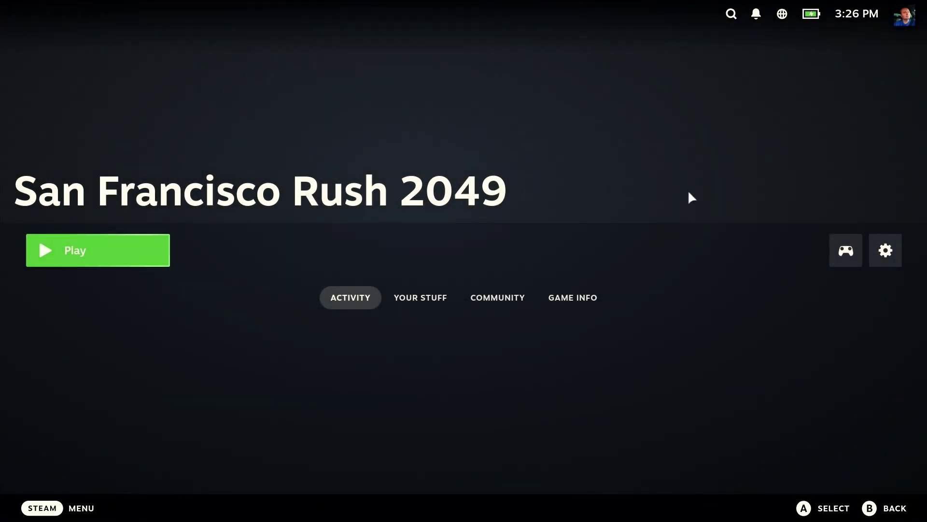